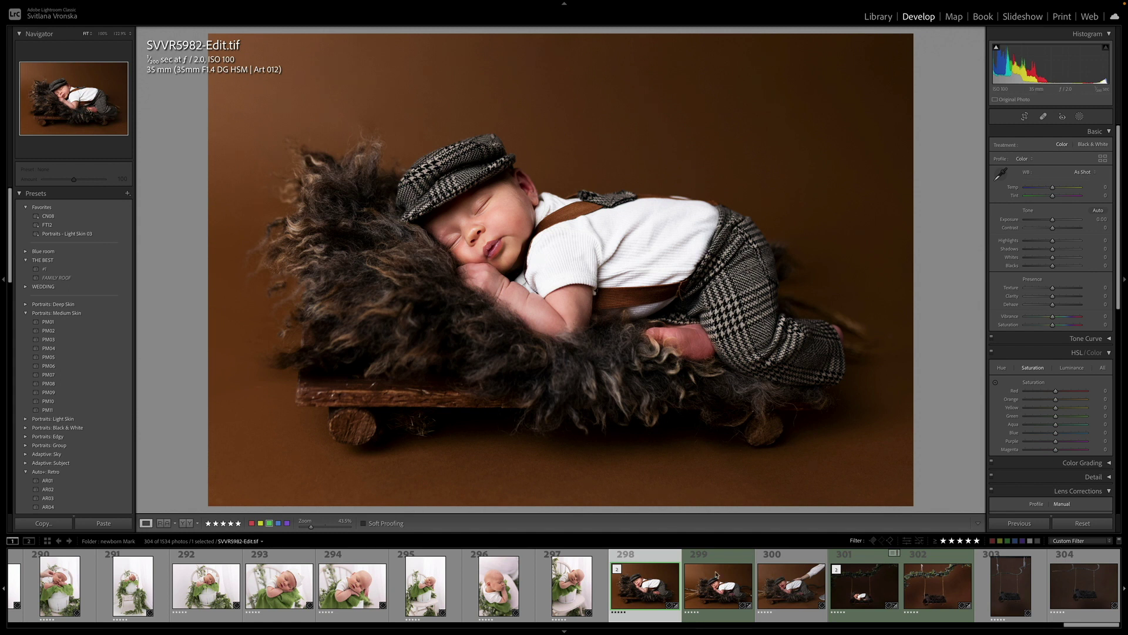
Step: Compare the newborn shots SVVR5982 and SVVR5987 with the empty swing shot SVVR6072
left_click(944, 583)
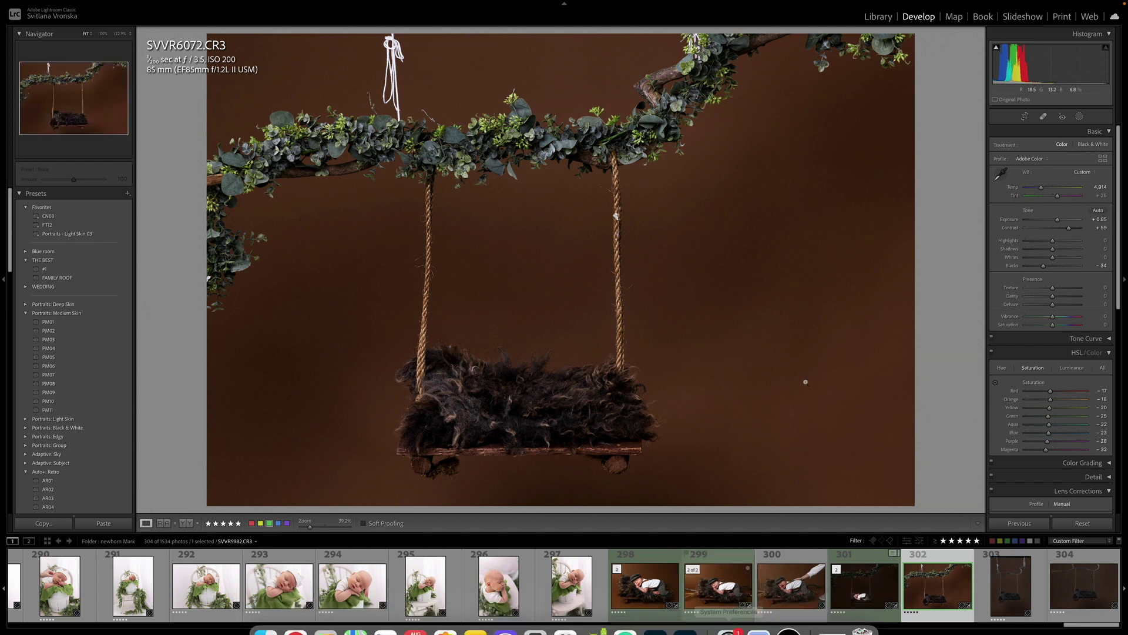
left_click(644, 585)
left_click(718, 584)
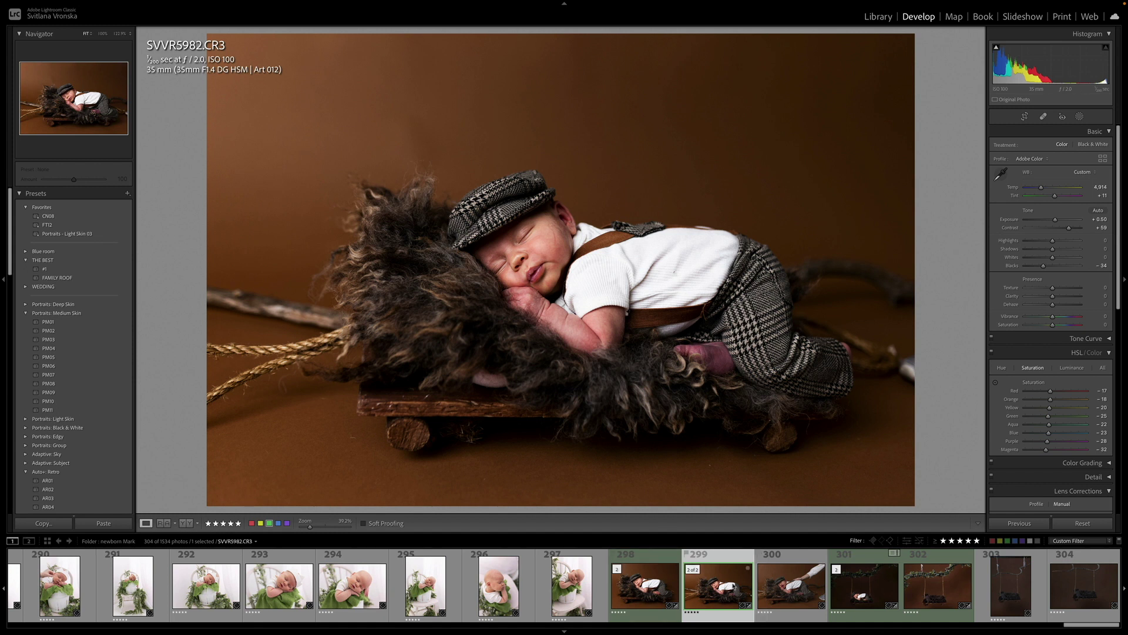
scroll(734, 586, "left", 1)
scroll(784, 587, "right", 1)
left_click(781, 587)
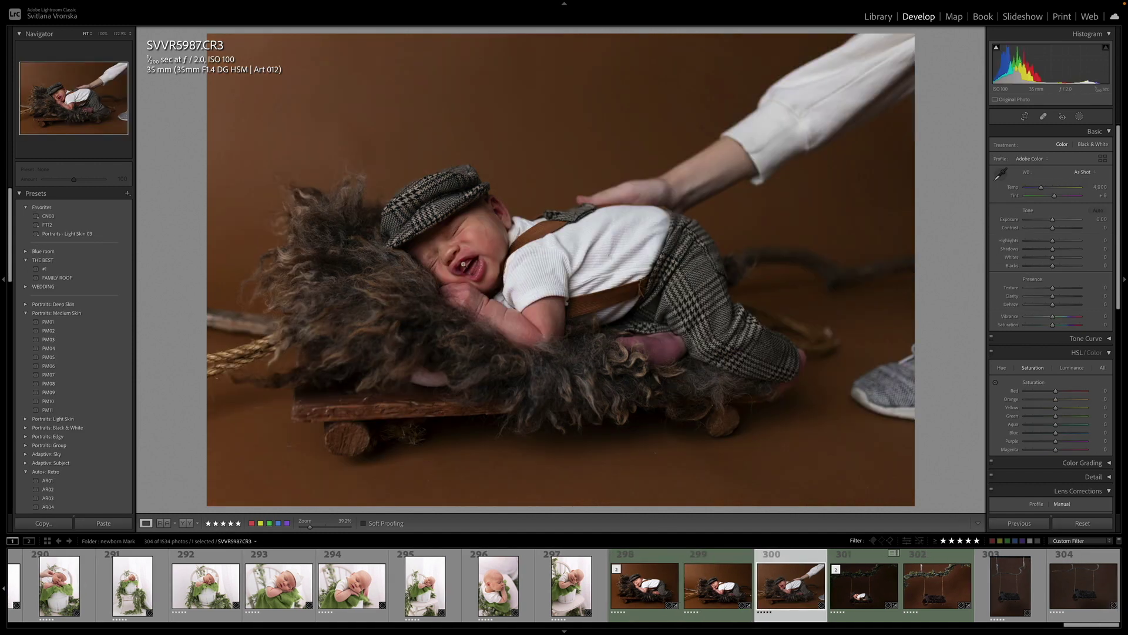
scroll(705, 582, "left", 1)
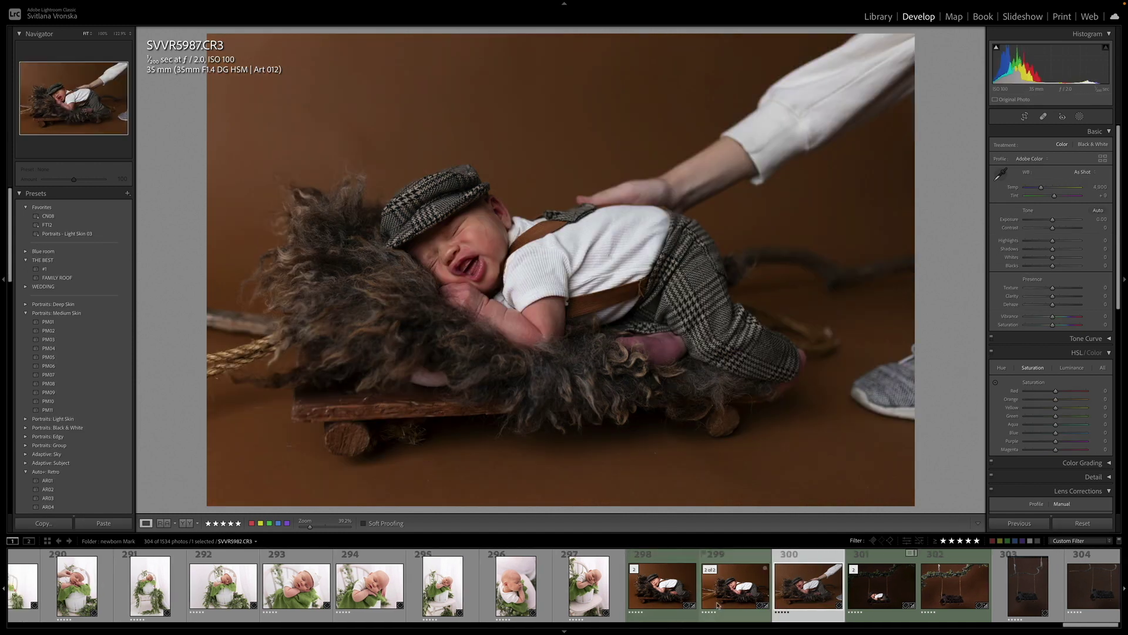
left_click(731, 585)
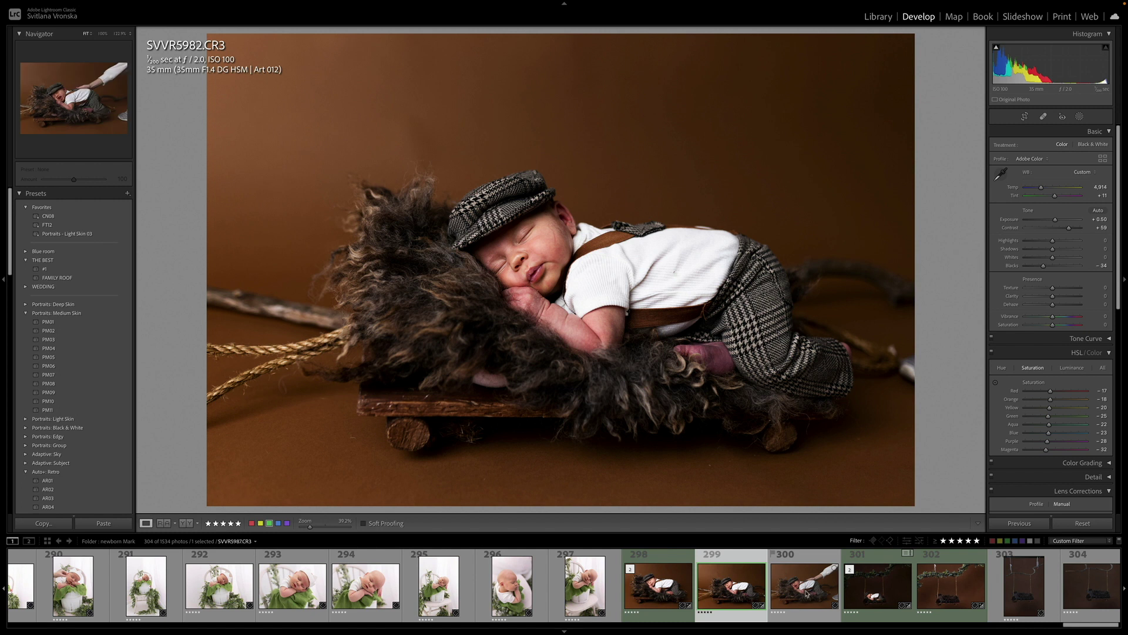
left_click(811, 592)
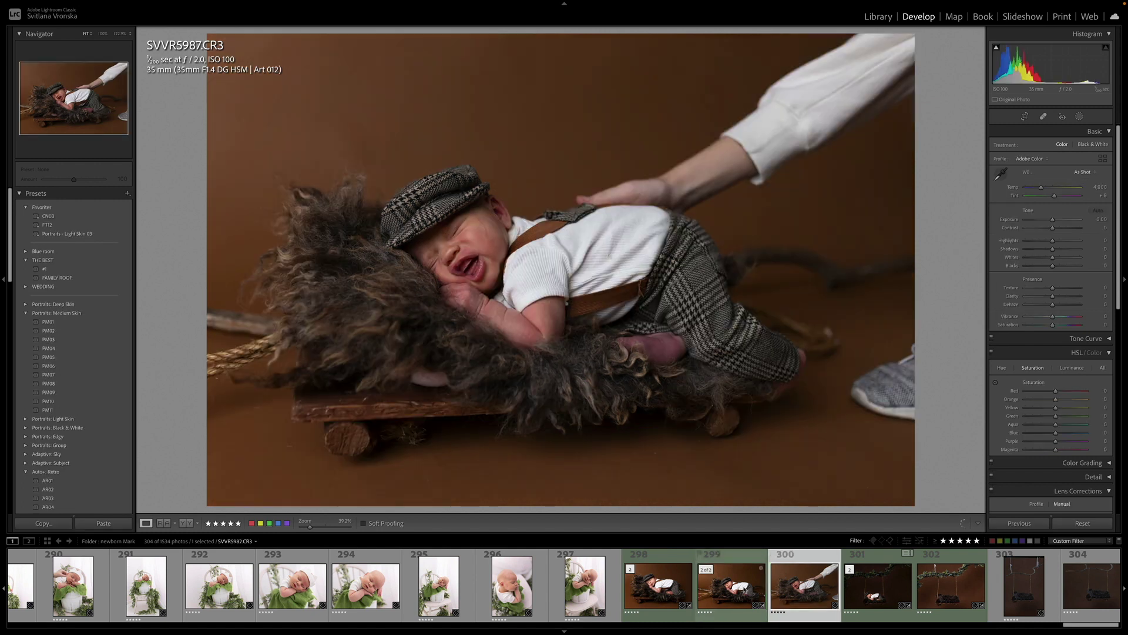
left_click(734, 588)
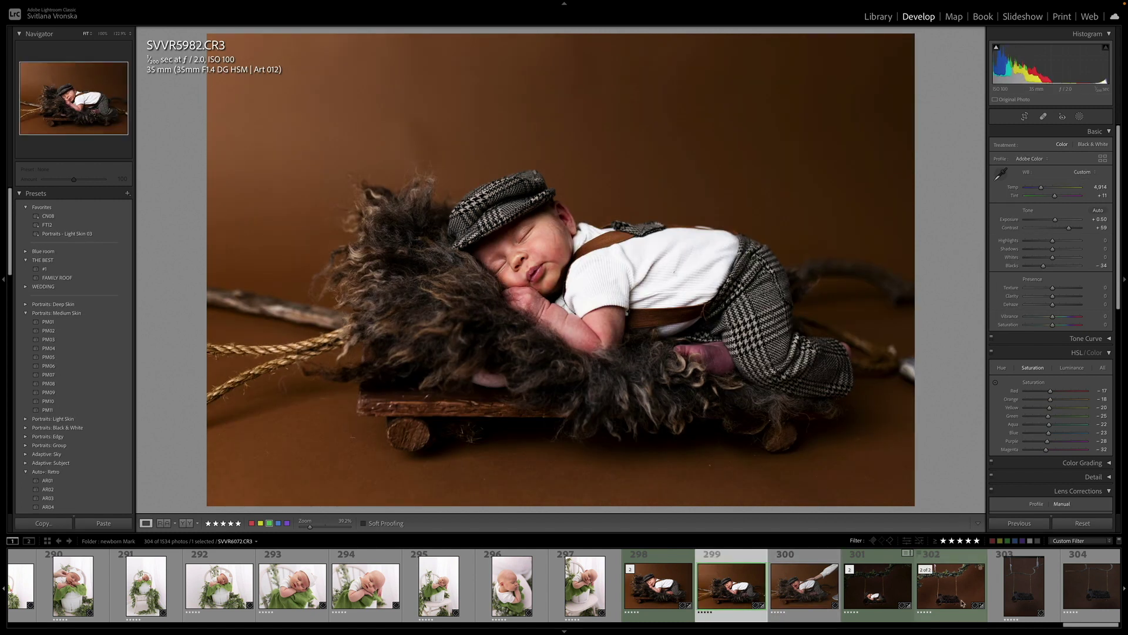
left_click(950, 584)
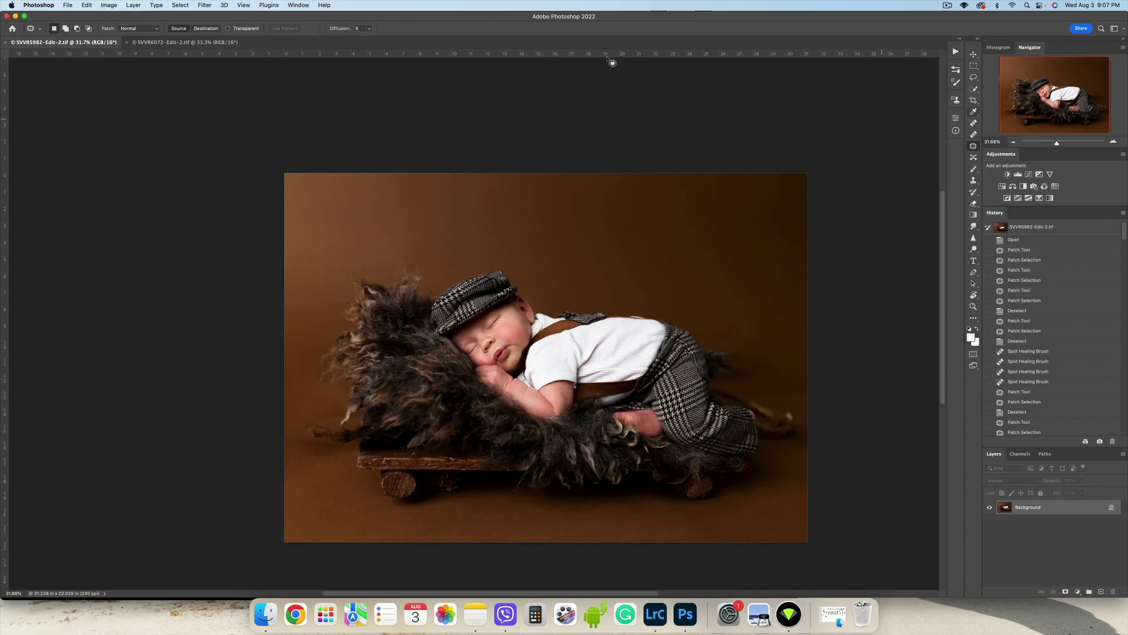
Step: Select the sleeping baby with its fur bed automatically using Select Subject in SVVR5982-Edit-2.tif in Photoshop
left_click(178, 6)
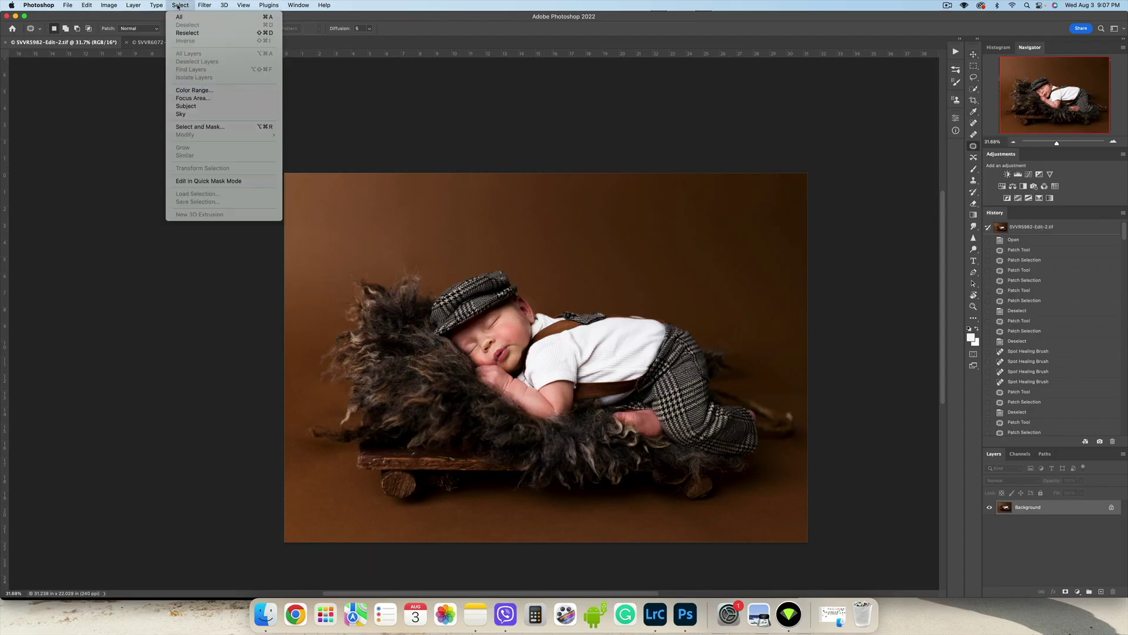
left_click(209, 108)
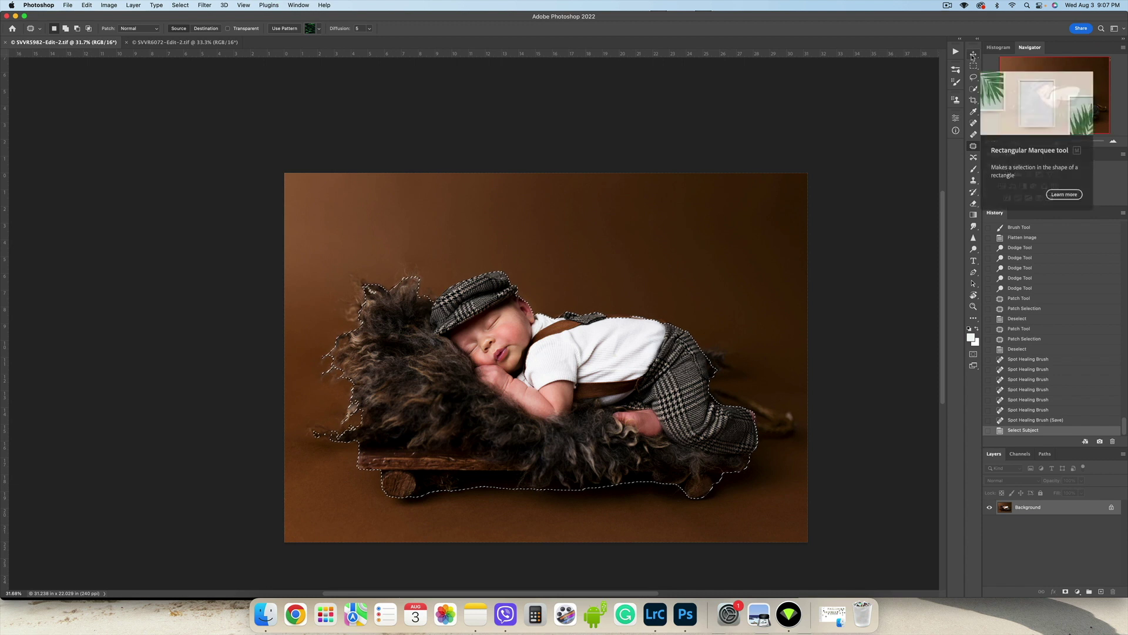
left_click(974, 53)
left_click_drag(614, 394, 617, 438)
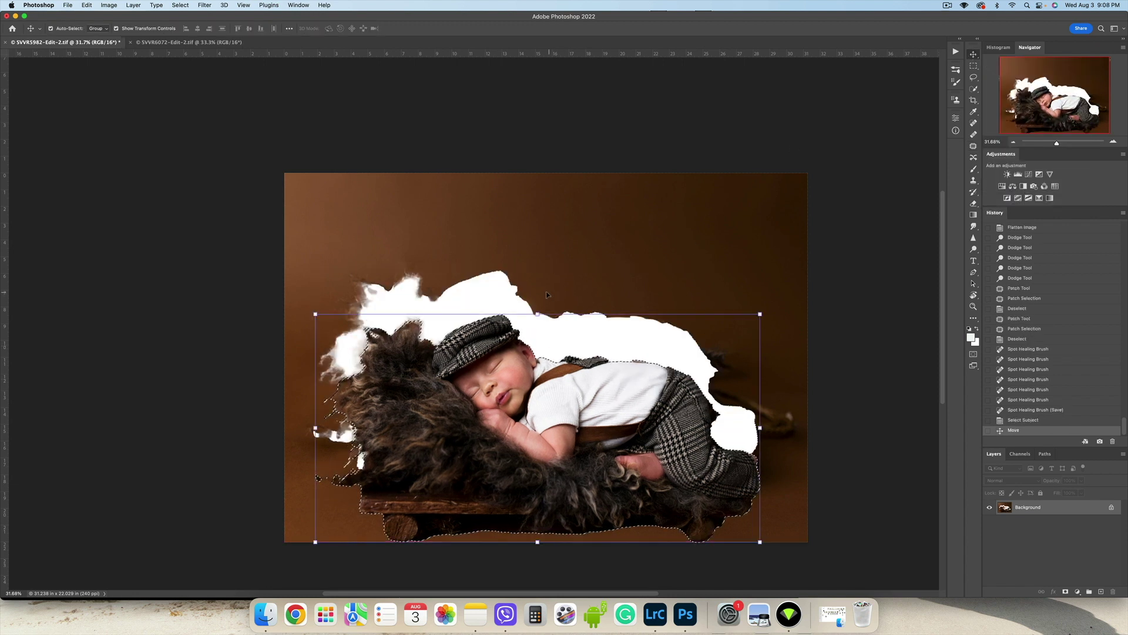
key("super+z")
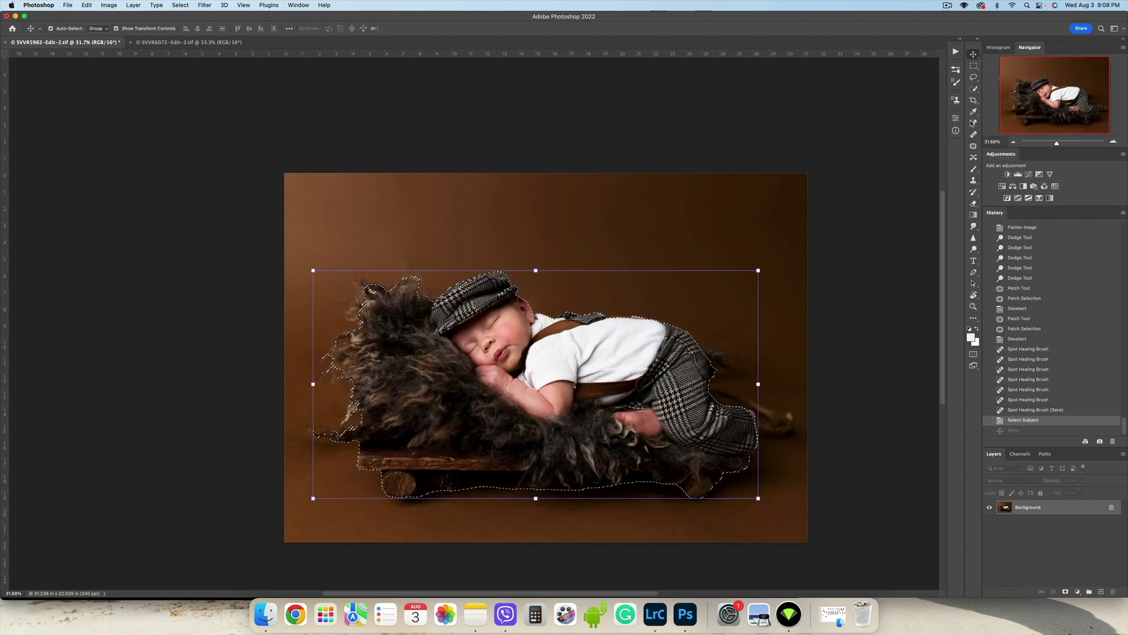
Step: Add the missed strap and clothing edges along the baby's back to the selection with the Lasso tool
left_click(973, 77)
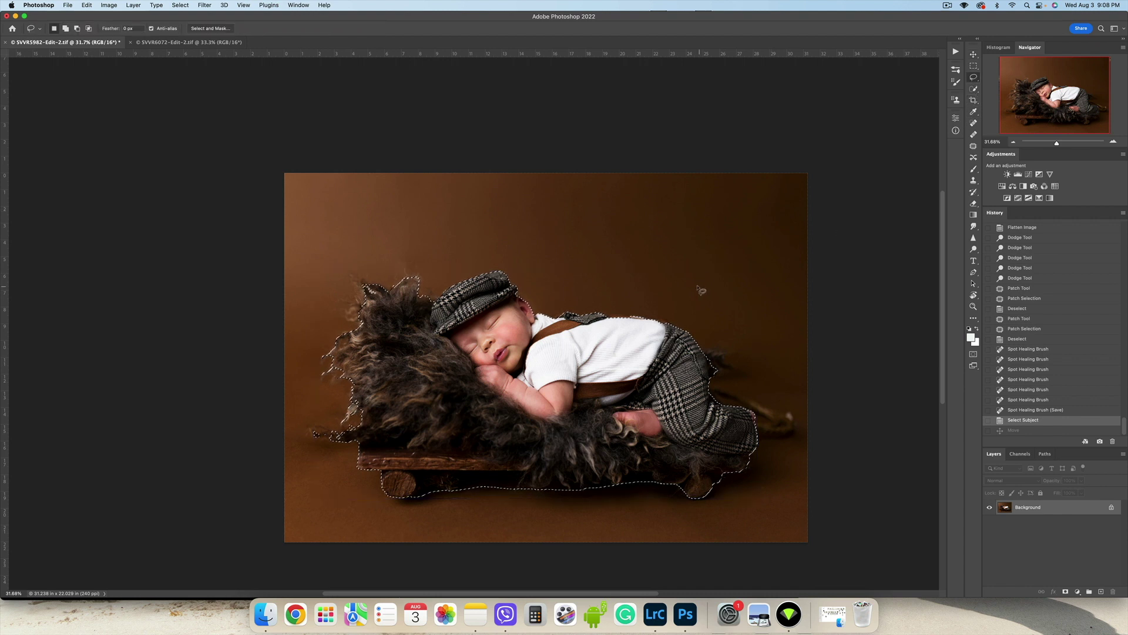
scroll(649, 352, "up", 5)
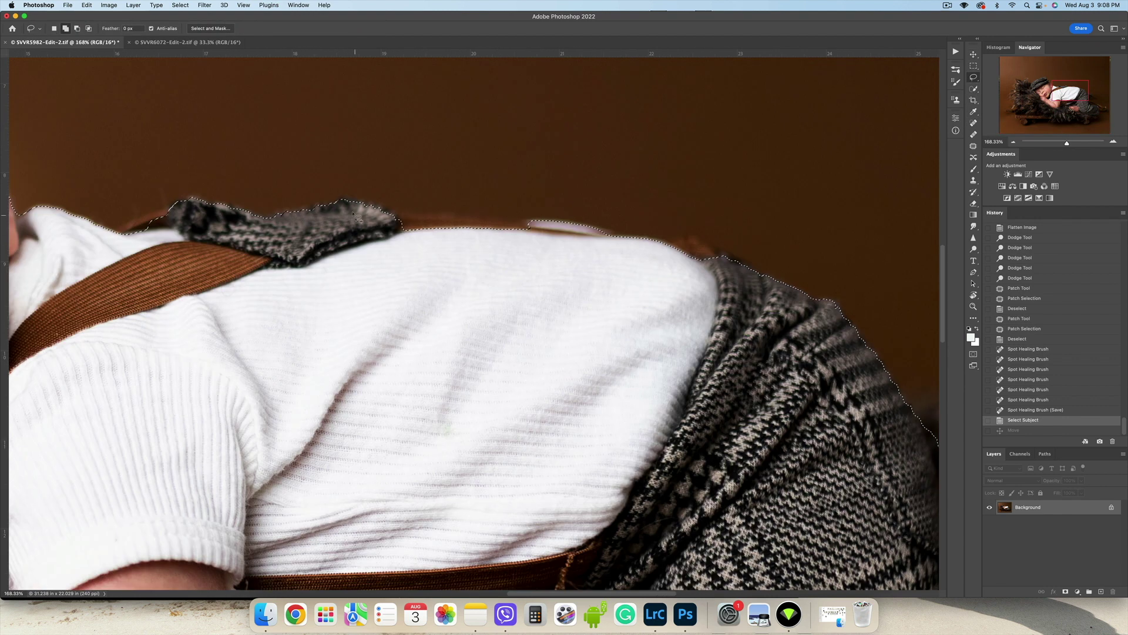
mouse_move(348, 202)
left_mouse_down()
mouse_move(524, 212)
mouse_move(609, 269)
left_mouse_up()
mouse_move(557, 220)
left_mouse_down()
mouse_move(684, 230)
mouse_move(780, 318)
mouse_move(770, 323)
left_mouse_up()
left_click_drag(465, 238, 385, 209)
scroll(513, 283, "down", 4)
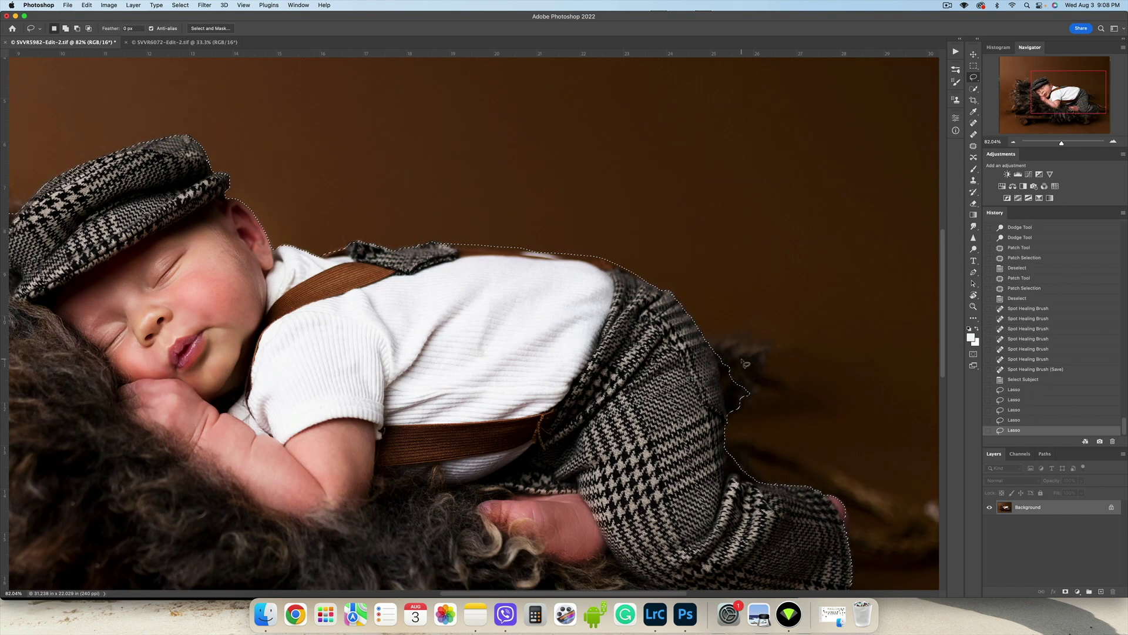
Step: Refine the selection around the cap and exclude the wooden bed and lower fur with the Lasso tool
left_click_drag(360, 470, 466, 373)
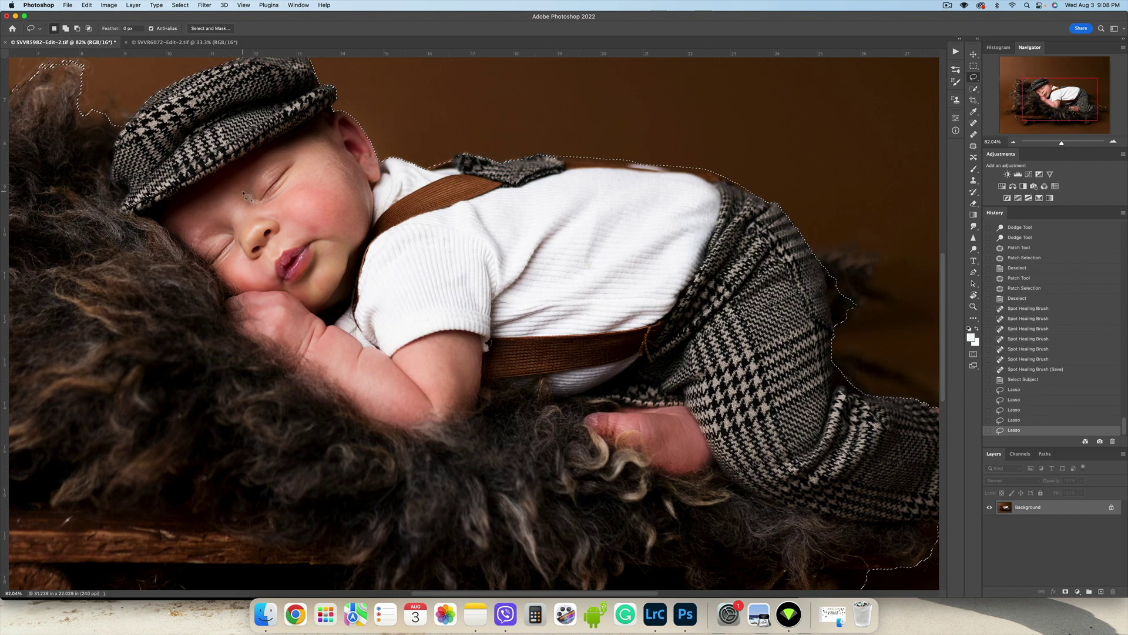
left_click_drag(164, 105, 135, 118)
mouse_move(283, 171)
left_mouse_down()
mouse_move(132, 178)
mouse_move(121, 205)
mouse_move(322, 318)
mouse_move(476, 329)
mouse_move(227, 396)
mouse_move(55, 241)
mouse_move(105, 177)
left_mouse_up()
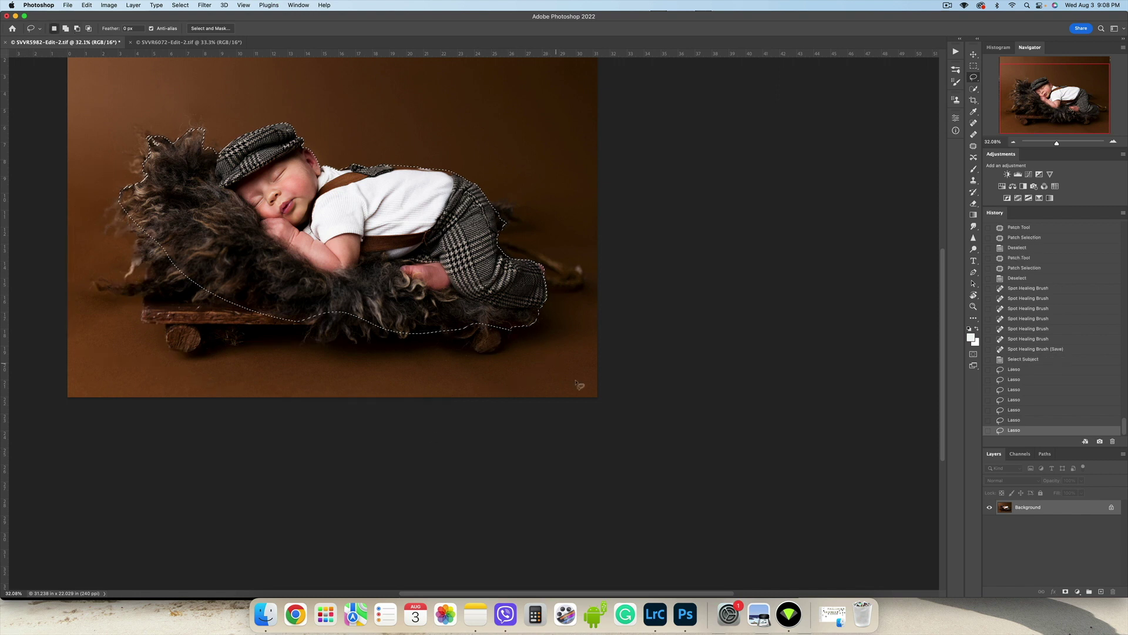
Step: Move the selected baby and fur into the swing image SVVR6072-Edit-2.tif as a new layer
left_click(973, 53)
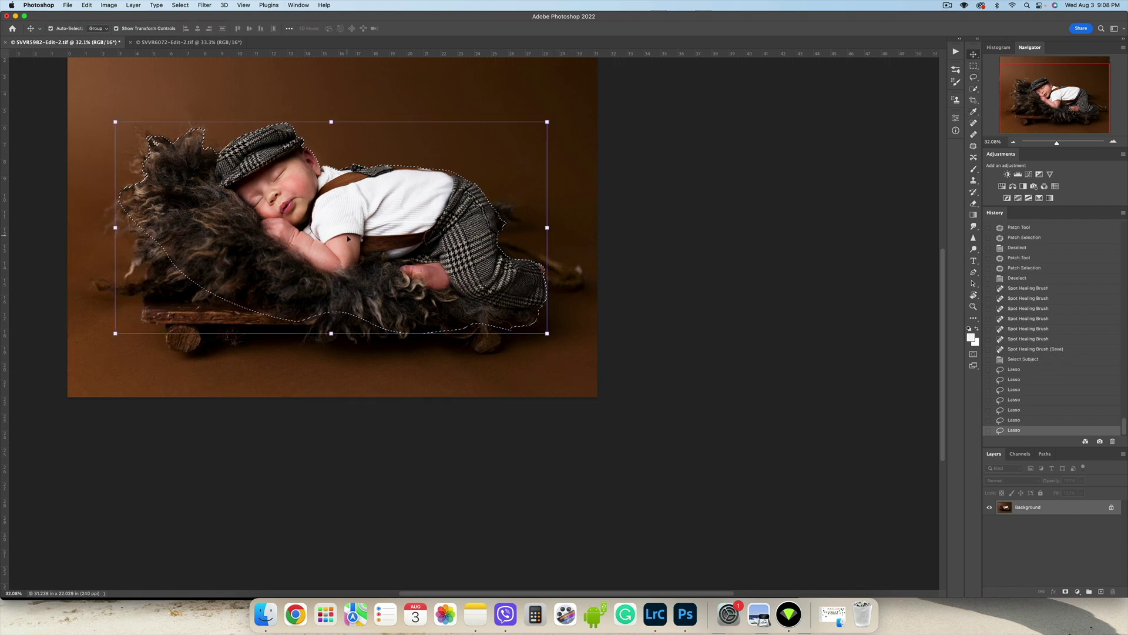
left_click_drag(373, 352, 280, 165)
left_click_drag(472, 349, 439, 273)
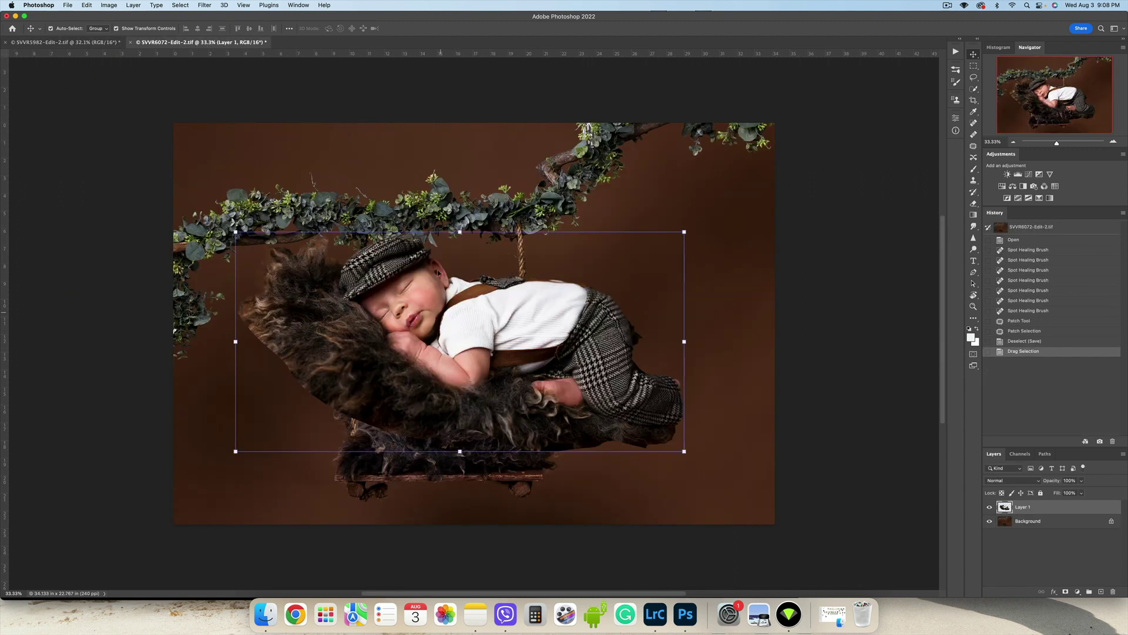
Step: Scale the baby layer to about 54%, rotate it to about -11°, and position it on the swing seat
left_click_drag(456, 233, 437, 324)
left_click_drag(599, 317, 597, 303)
left_click_drag(504, 364, 460, 384)
left_click_drag(579, 381, 592, 358)
left_click_drag(532, 323, 515, 334)
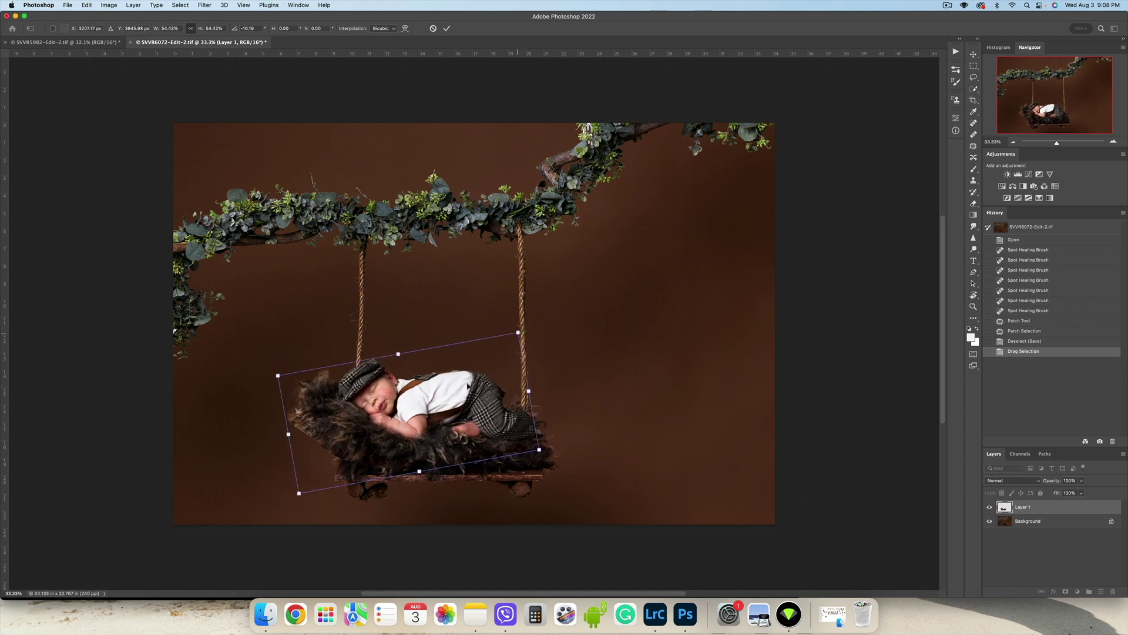
left_click_drag(467, 390, 470, 395)
left_click_drag(562, 405, 562, 402)
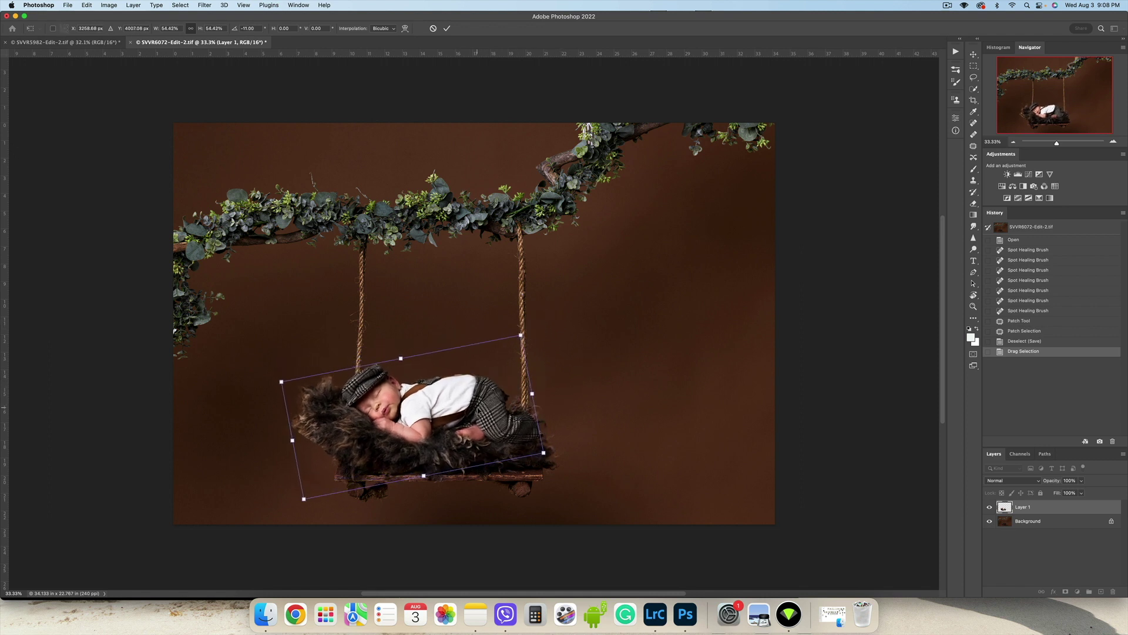
Step: Fine-tune the baby's fit on the swing, reducing it to about 53%, adjusting its angle, and rescaling it by about 97%
left_click_drag(282, 381, 288, 388)
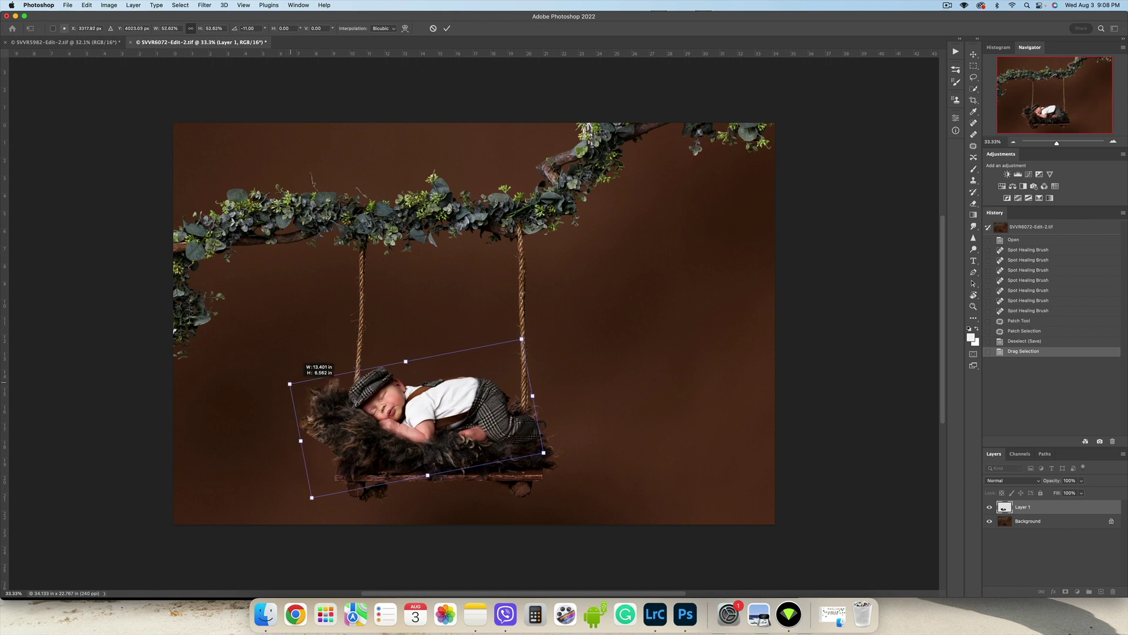
left_click_drag(566, 404, 567, 399)
left_click_drag(397, 405, 400, 406)
key("Return")
key("Return")
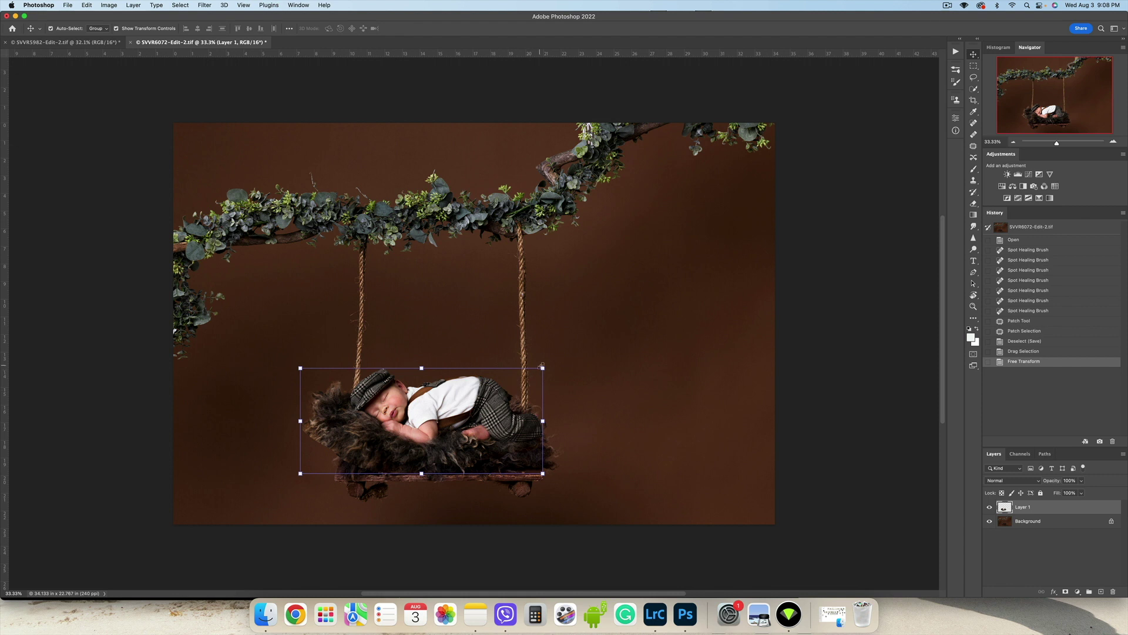
left_click_drag(541, 365, 540, 371)
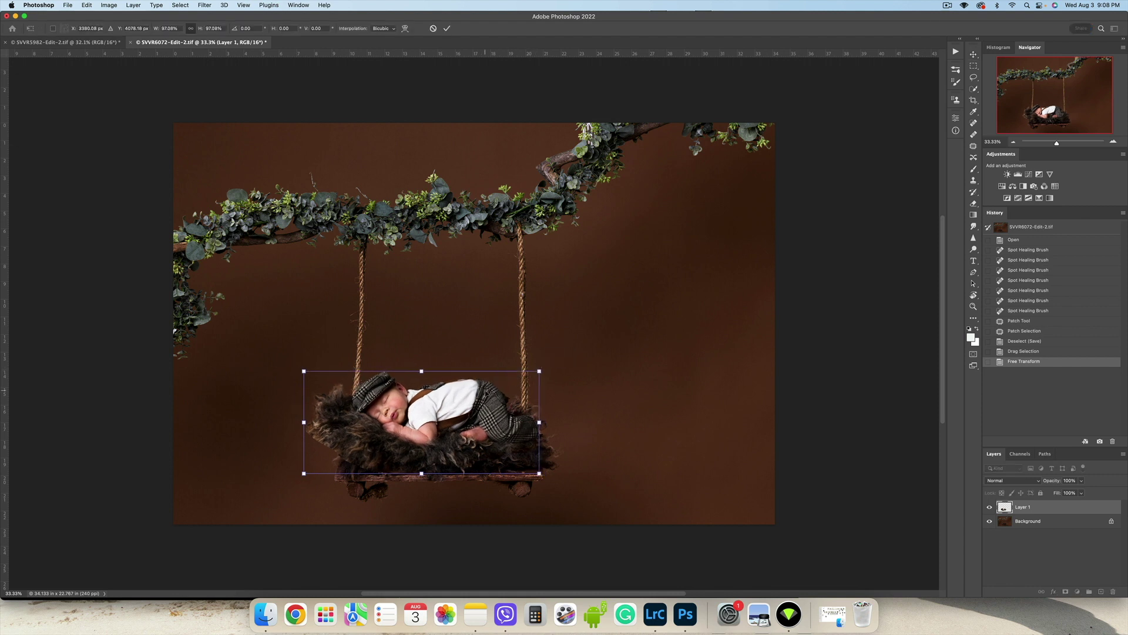
key("Return")
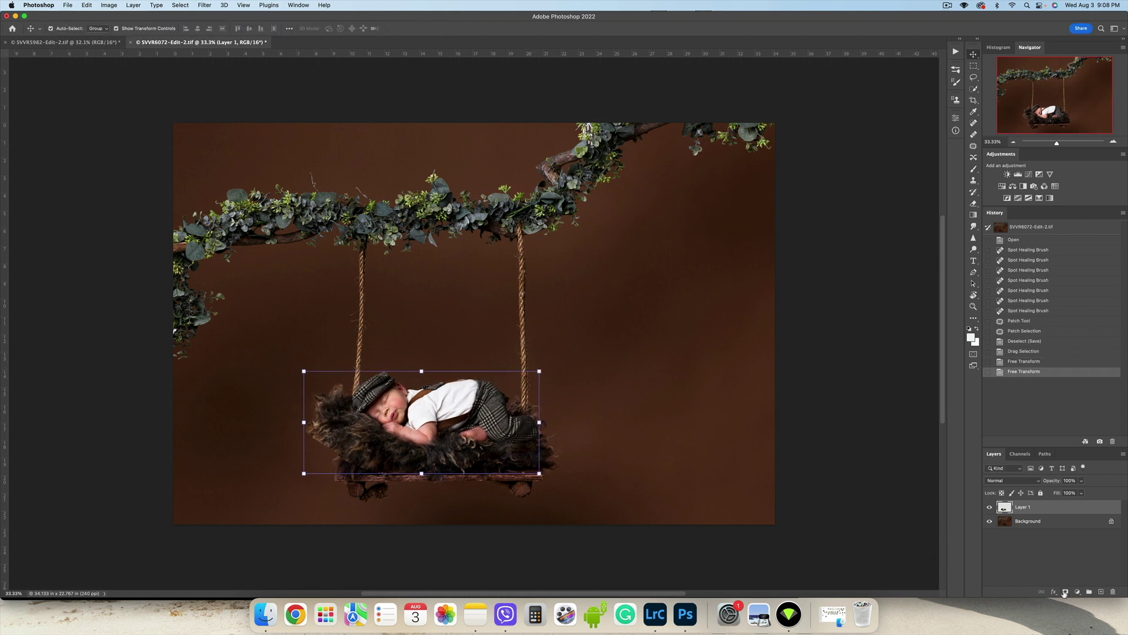
Step: Add a layer mask to Layer 1 and paint it black to hide the excess fur around the baby
left_click(1065, 592)
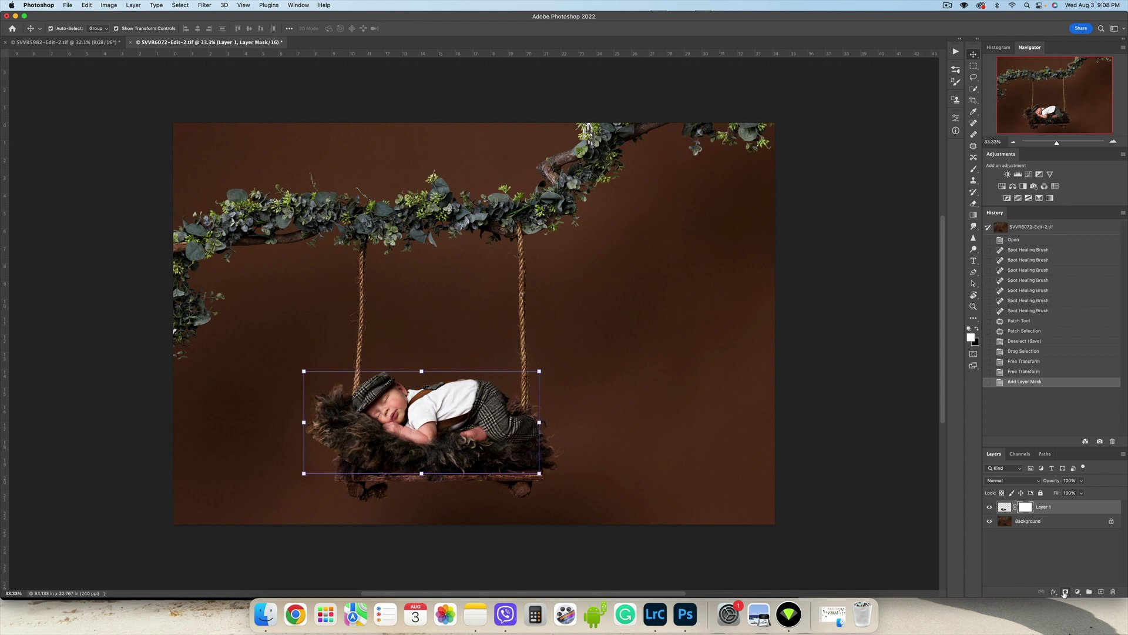
left_click(977, 332)
left_click(973, 169)
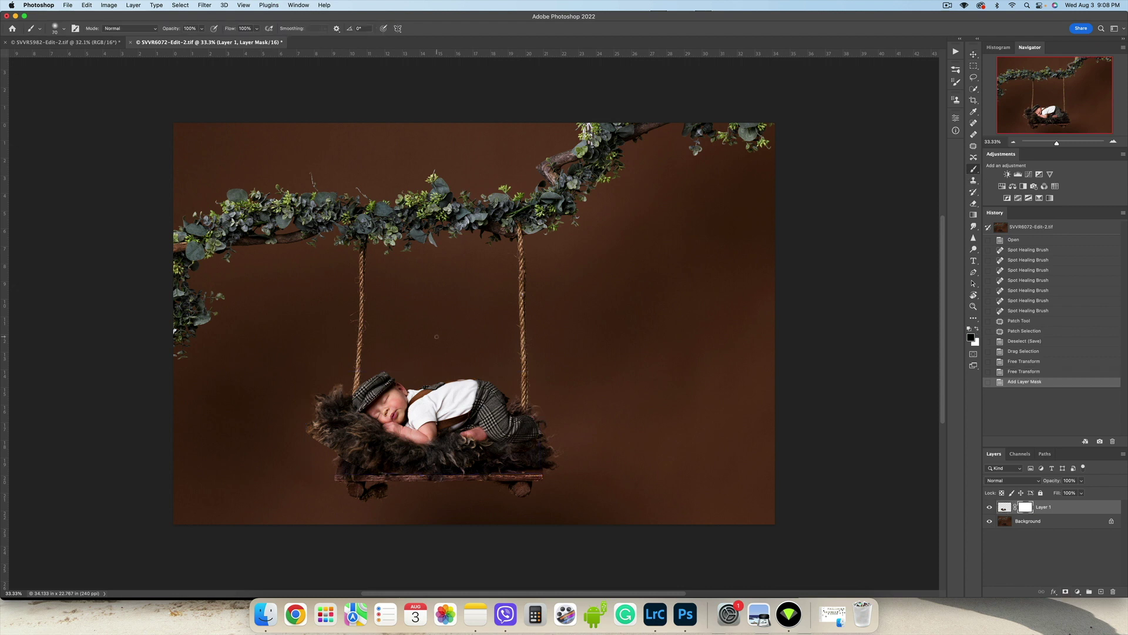
mouse_move(327, 391)
left_mouse_down()
mouse_move(305, 420)
mouse_move(319, 461)
mouse_move(325, 441)
mouse_move(350, 442)
mouse_move(363, 465)
mouse_move(539, 468)
left_mouse_up()
Step: Paint black on the layer mask with a smaller brush to bring the left rope in front of the fur beside the cap
scroll(323, 407, "up", 3)
key("bracketleft")
key("bracketleft")
key("bracketleft")
key("bracketleft")
key("bracketleft")
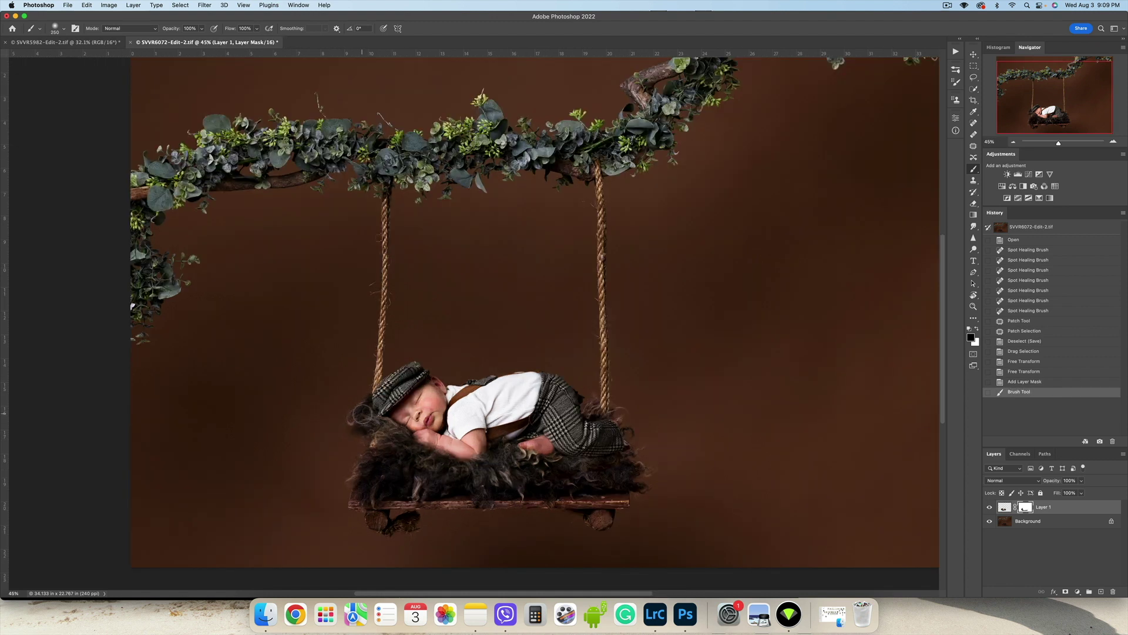
scroll(357, 406, "up", 7)
scroll(365, 399, "up", 5)
key("bracketleft")
key("bracketleft")
key("bracketleft")
key("bracketleft")
key("bracketleft")
key("bracketleft")
left_click_drag(406, 352, 403, 446)
mouse_move(412, 429)
left_mouse_down()
mouse_move(435, 452)
mouse_move(447, 441)
left_mouse_up()
mouse_move(440, 457)
left_mouse_down()
mouse_move(421, 506)
mouse_move(431, 549)
left_mouse_up()
left_click_drag(452, 482, 447, 520)
Step: Blend the fur edge outside the left rope by painting the layer mask with a larger brush
scroll(428, 418, "down", 6)
key("bracketright")
key("bracketright")
key("bracketright")
key("bracketright")
key("bracketright")
key("bracketright")
key("bracketright")
mouse_move(399, 461)
left_mouse_down()
mouse_move(439, 474)
mouse_move(386, 463)
left_mouse_up()
Step: Add a vector mask to Layer 1 and touch up its layer mask beside the cap with a smaller brush
left_click(1066, 592)
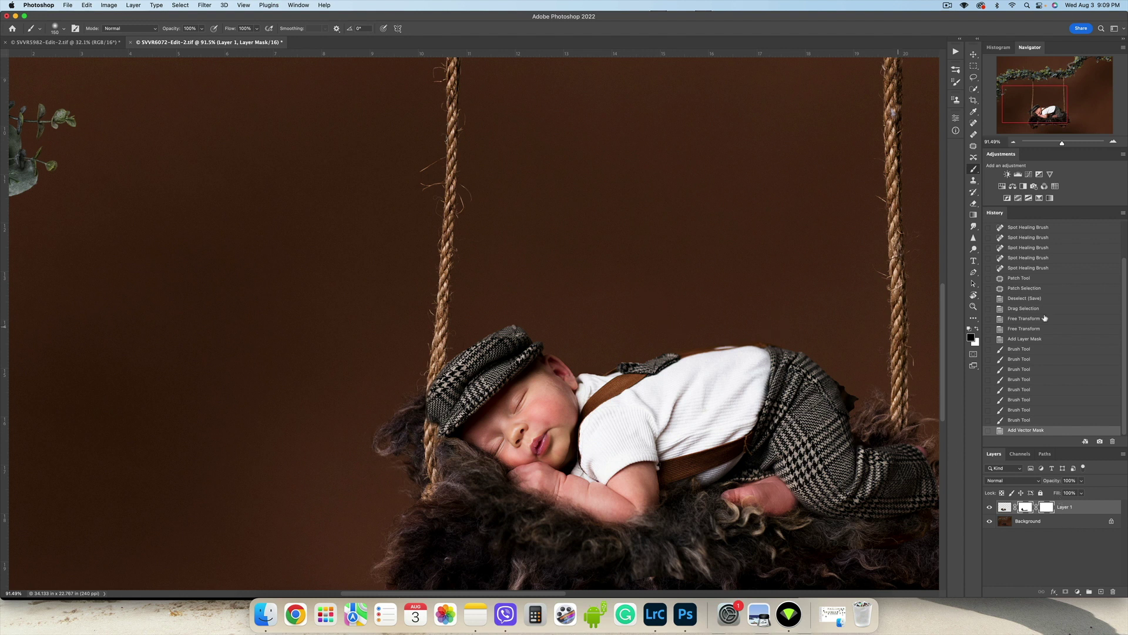
left_click(433, 422)
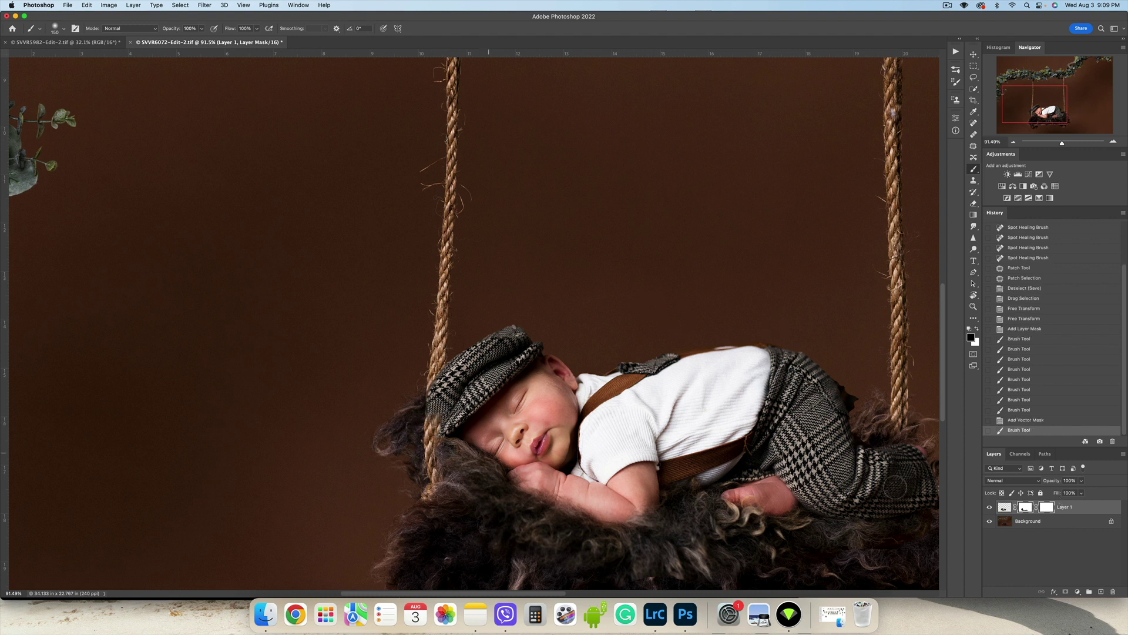
key("super+z")
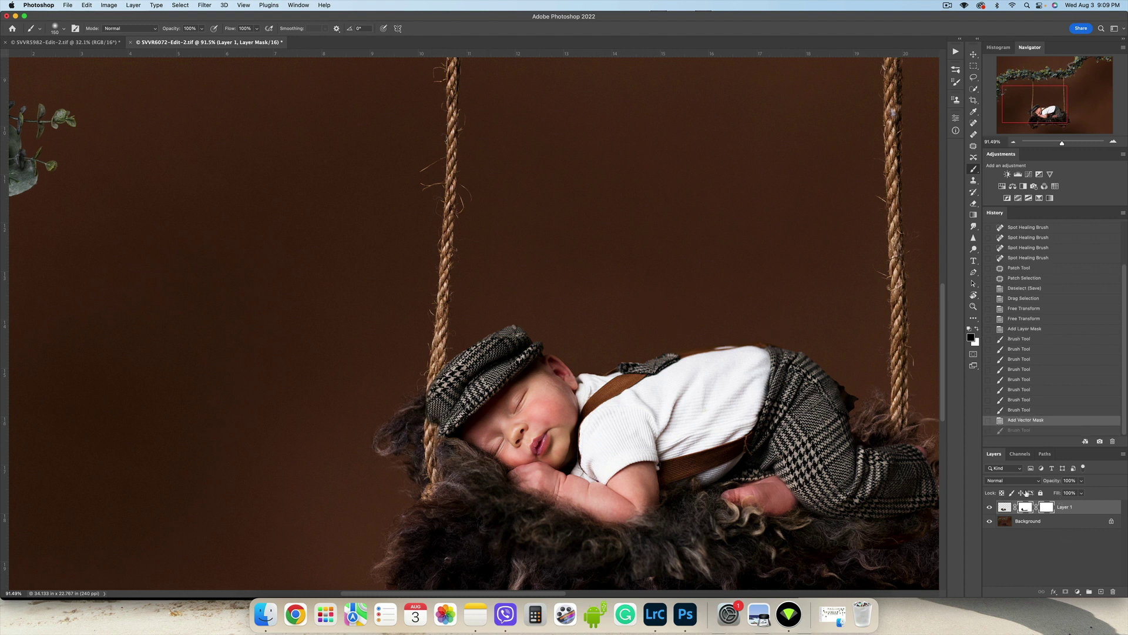
key("bracketleft")
key("bracketleft")
key("bracketleft")
left_click(428, 418)
Step: Create a new empty layer and place it directly beneath Layer 1
key("super+alt+shift+n")
key("x")
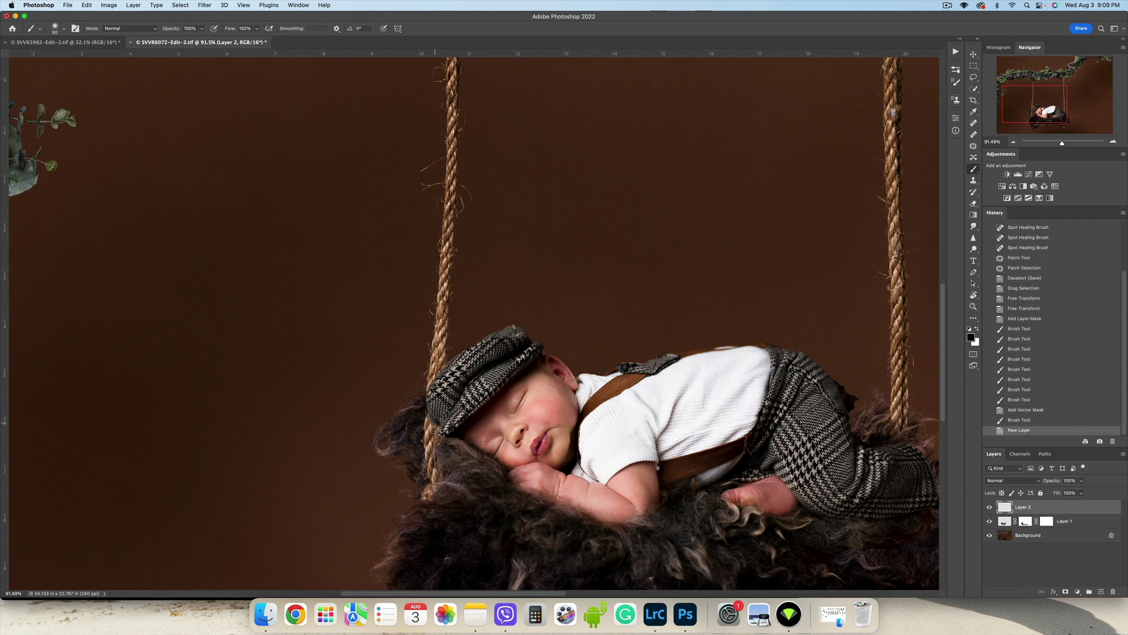
key("bracketright")
key("bracketright")
key("bracketright")
key("bracketright")
key("super+bracketleft")
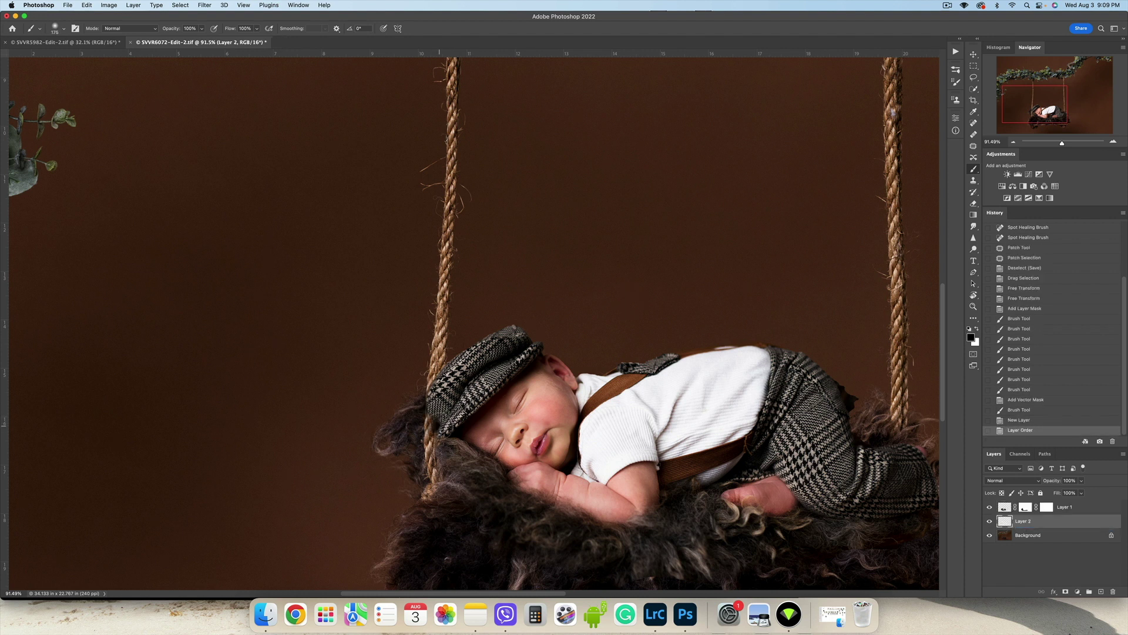
Step: Paint a soft black shadow beside the cap at the left rope on Layer 2 and lower the layer's opacity
key("bracketright")
key("bracketright")
left_click(439, 424)
left_click(439, 418)
left_click(434, 405)
left_click(430, 401)
left_click(435, 415)
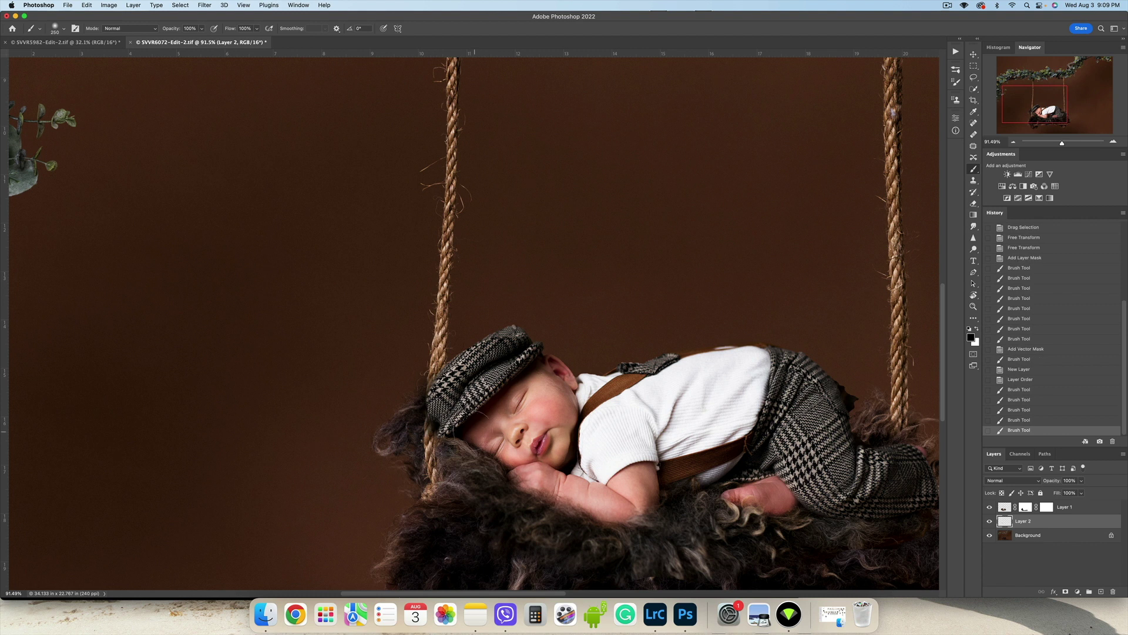
key("bracketleft")
left_click(439, 436)
left_click_drag(1055, 482, 1050, 482)
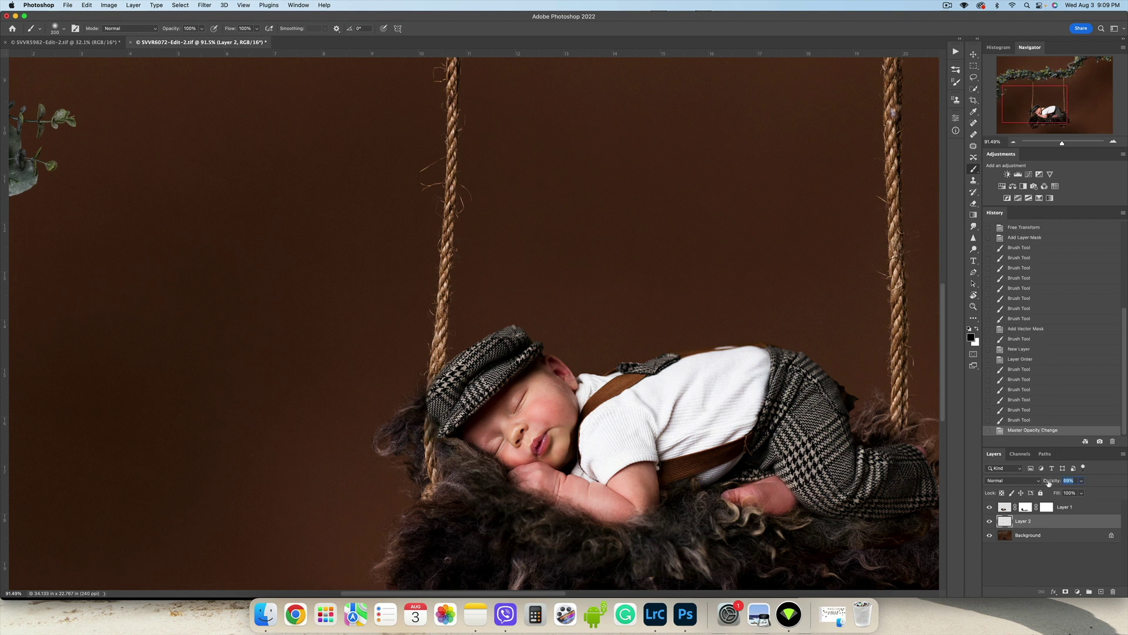
Step: Hide and reshow Layer 2 to compare the composite with and without the painted shadow
scroll(602, 405, "down", 4)
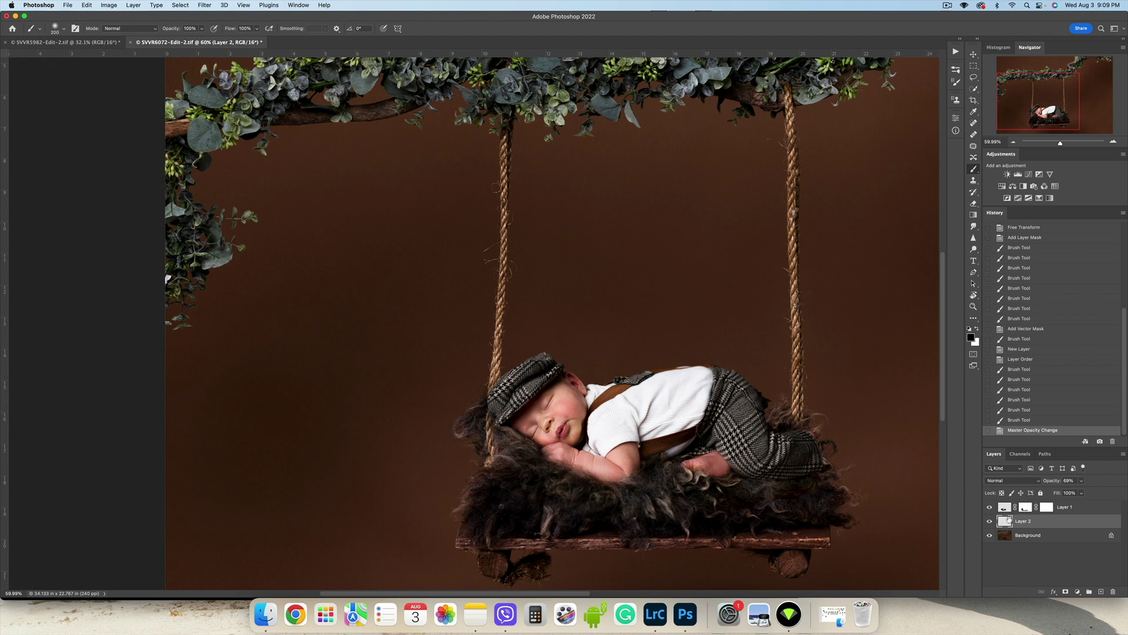
left_click(989, 522)
left_click(989, 522)
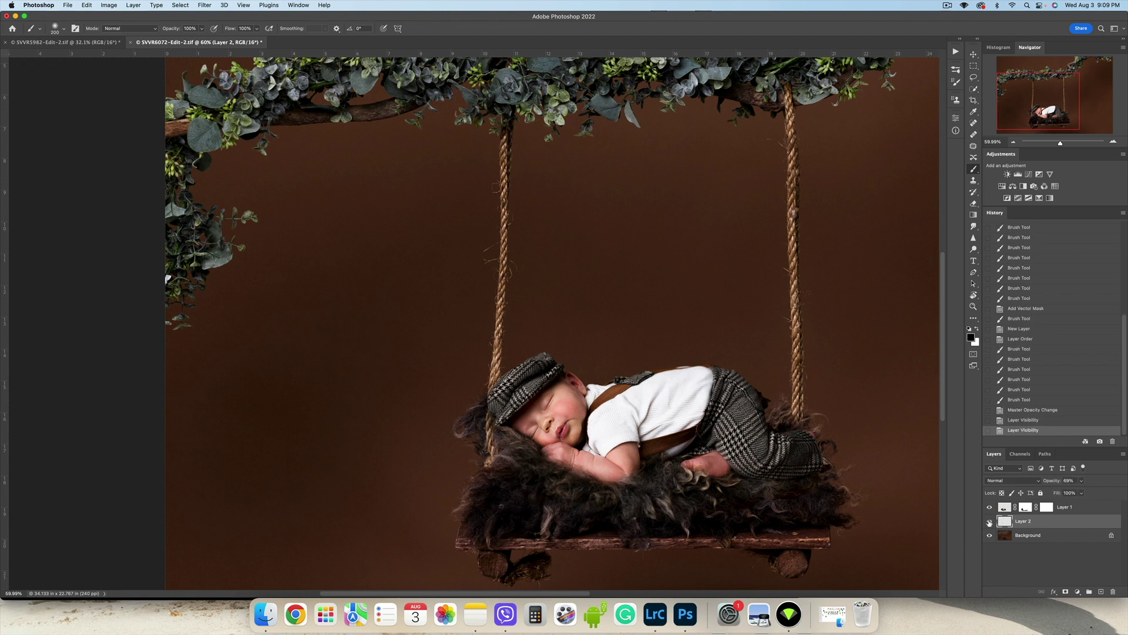
left_click(989, 522)
left_click(989, 522)
Step: Extend the Layer 2 shadow beneath the left rope with a larger brush, undoing the second stroke
key("bracketright")
left_click(499, 443)
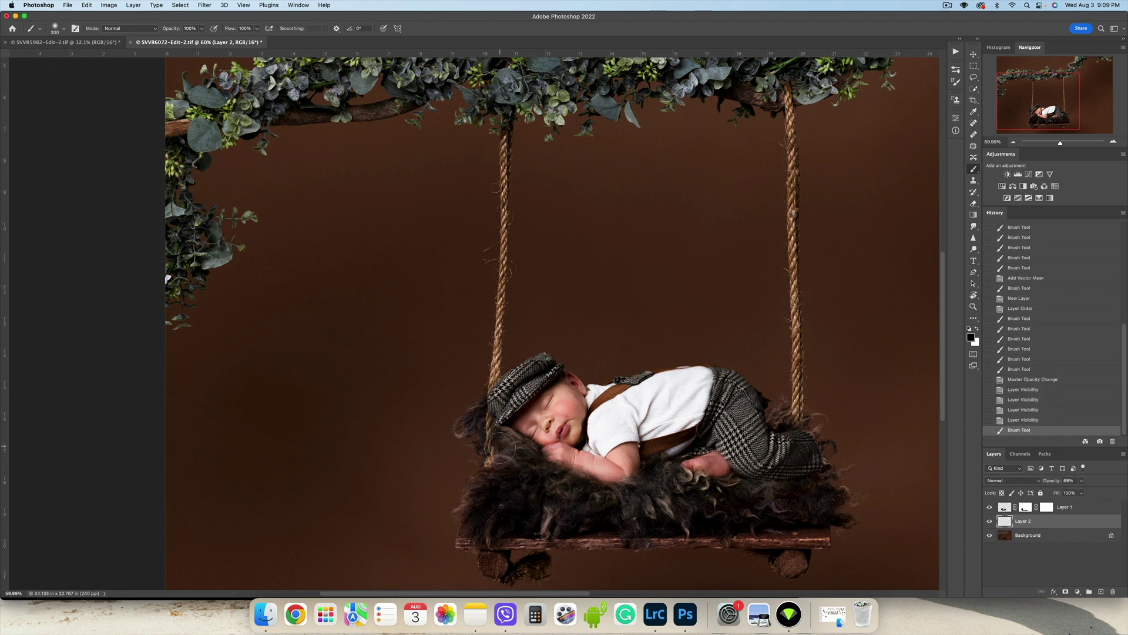
left_click(499, 453)
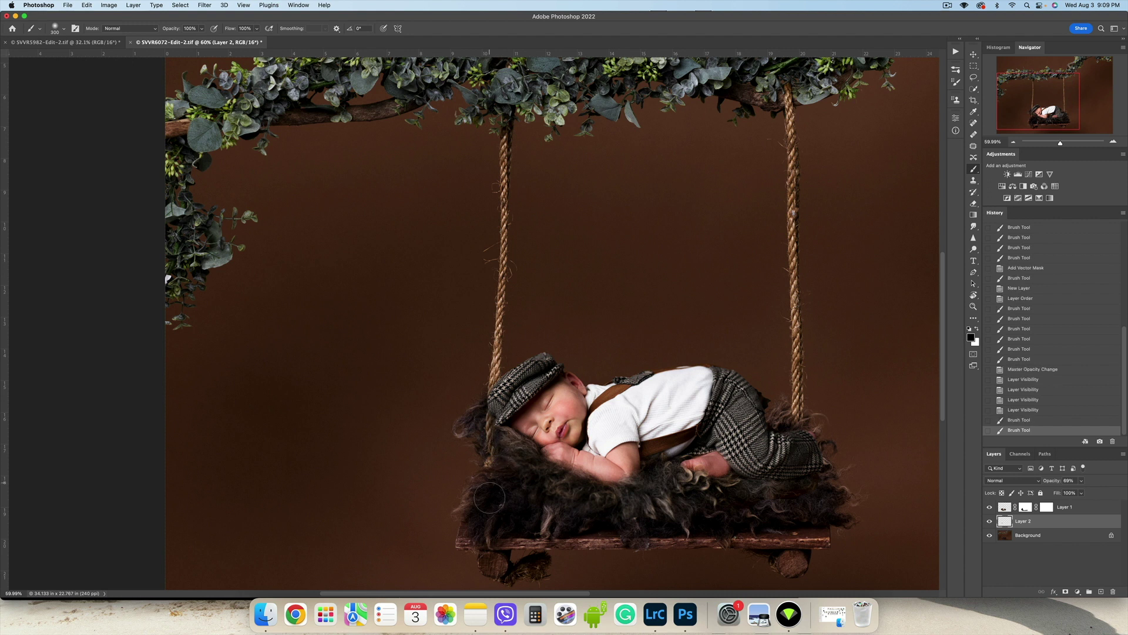
left_click(1053, 421)
Step: Touch up Layer 1's layer mask with a smaller brush where the fur meets the right rope
left_click(1025, 507)
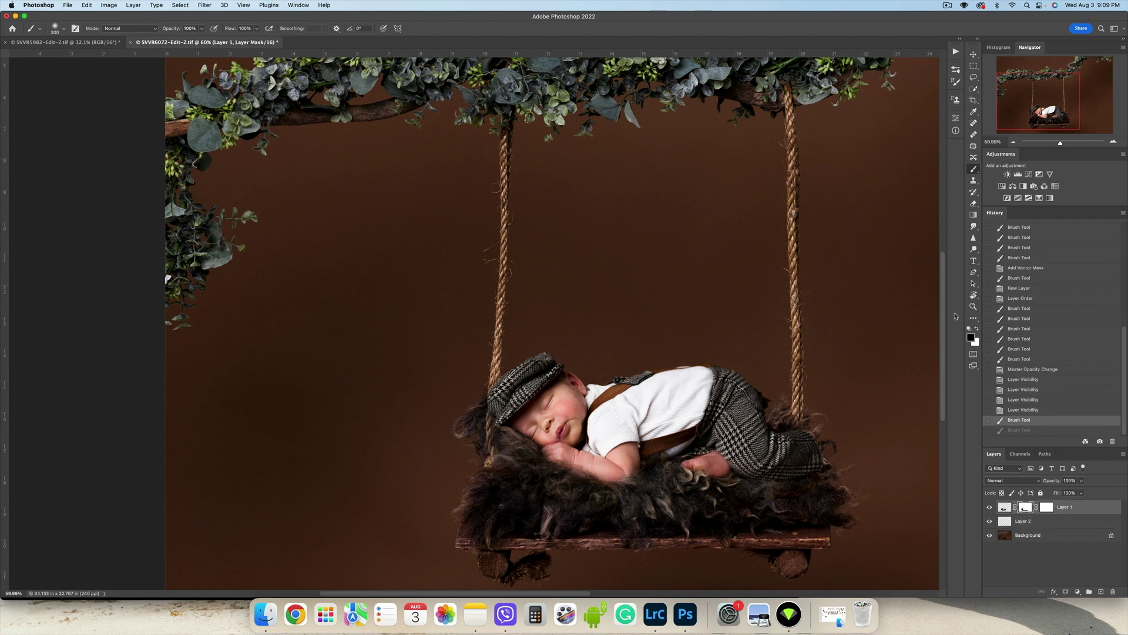
key("bracketleft")
key("bracketleft")
key("bracketleft")
left_click(769, 405)
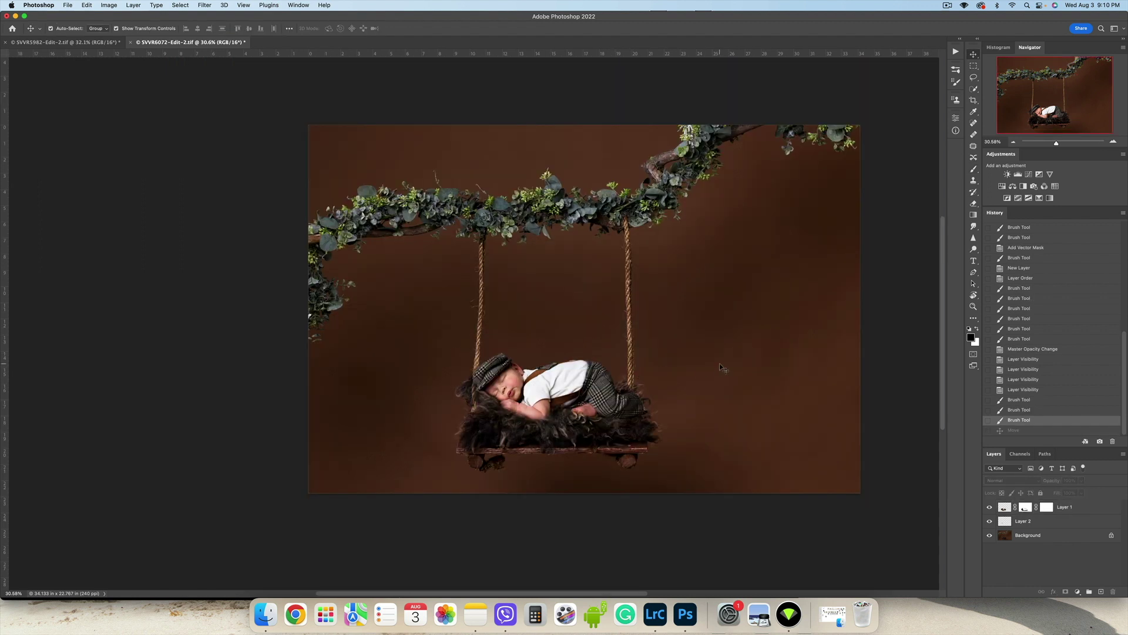
Step: Flatten the composite and darken it slightly with a new Curves adjustment layer, anchoring the highlights and lowering the shadows
key("shift+super+e")
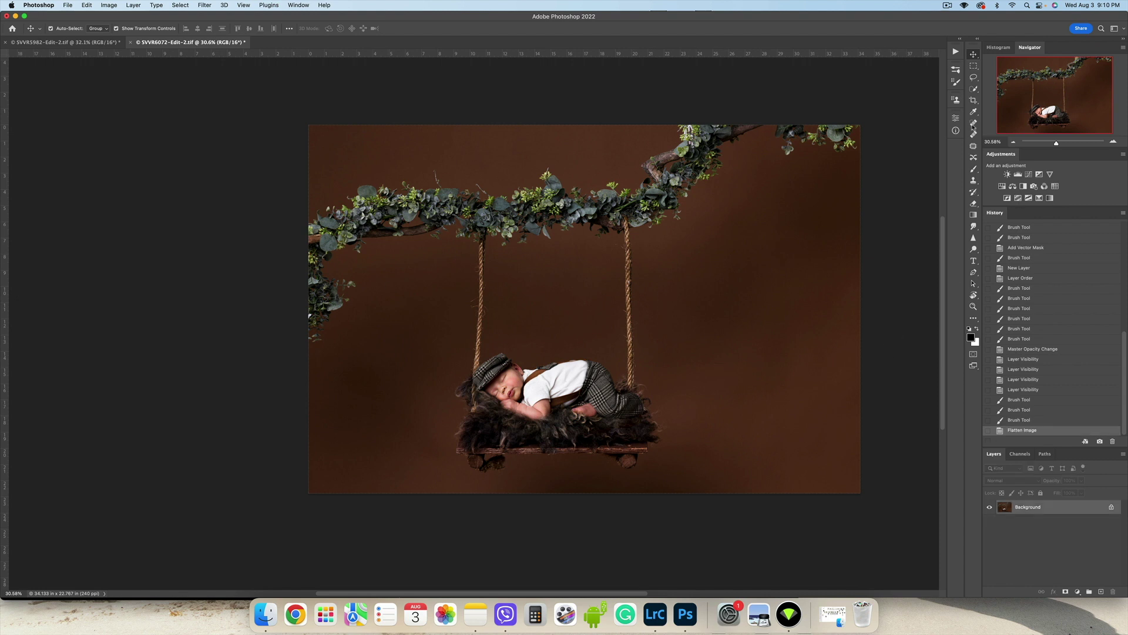
left_click(1029, 174)
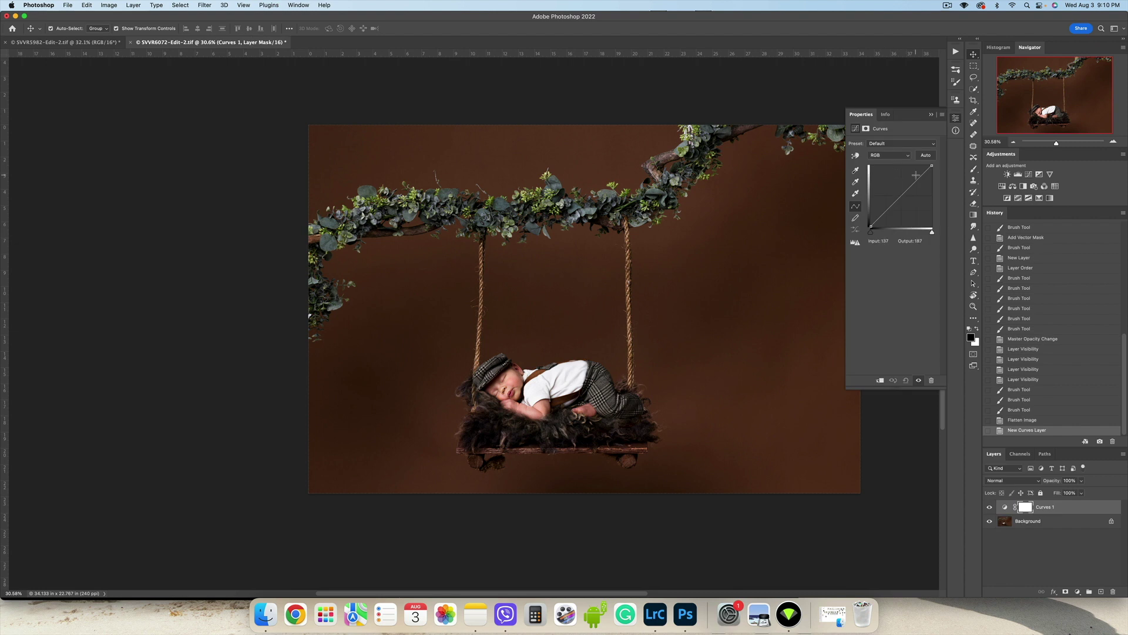
left_click(915, 180)
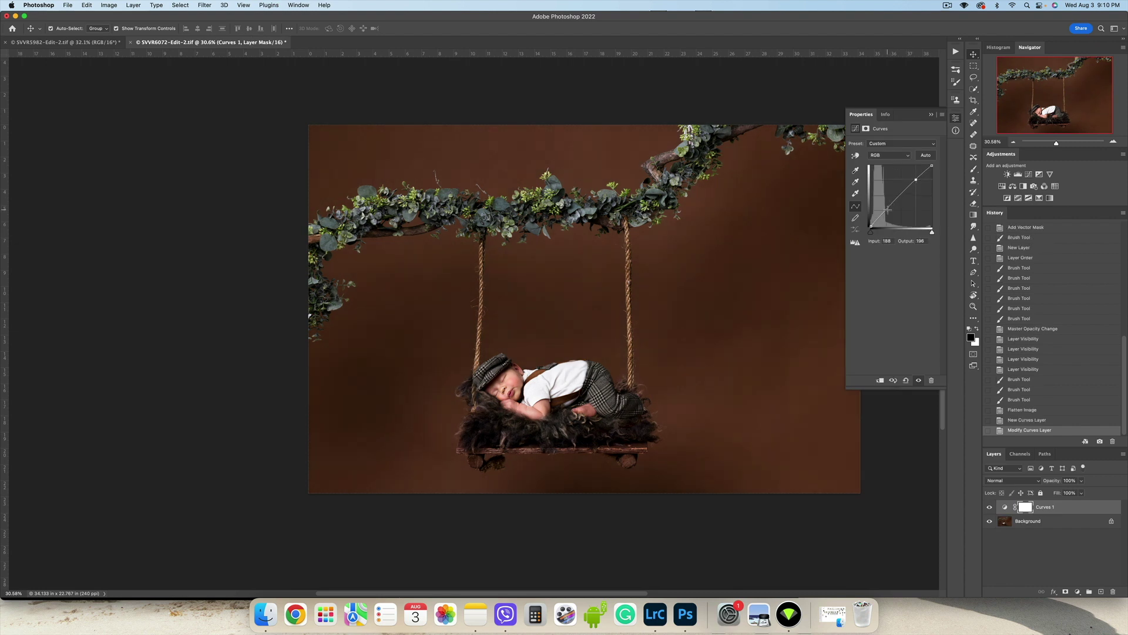
left_click_drag(888, 208, 888, 210)
left_click(931, 115)
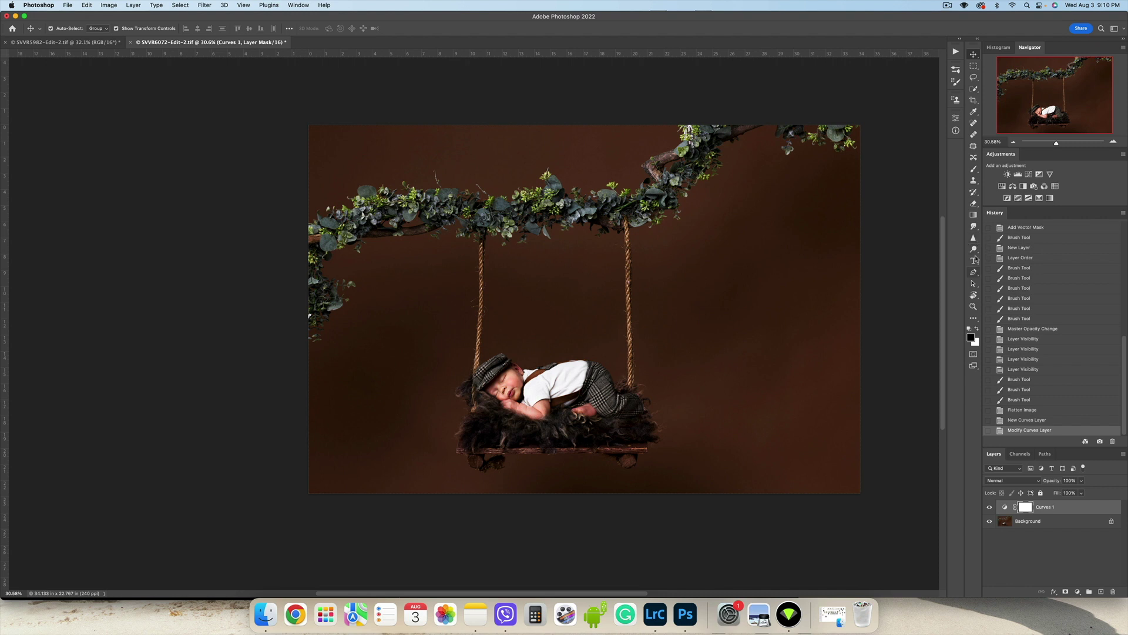
Step: Flatten the Curves adjustment into the background and switch to the Burn tool
left_click(973, 249)
left_click(999, 258)
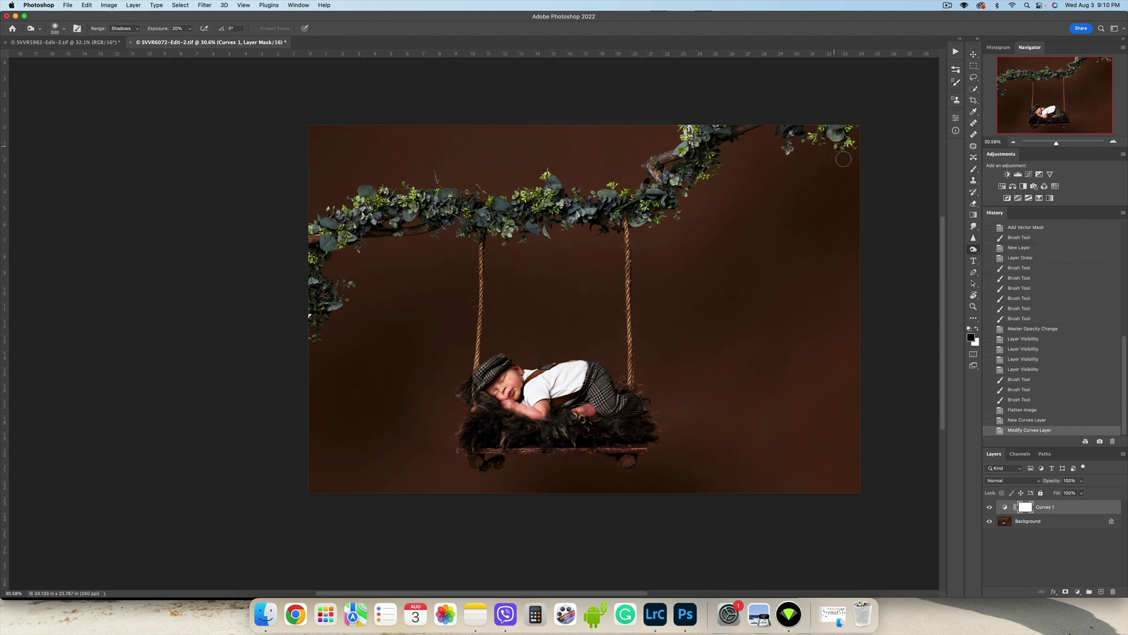
key("super+shift+e")
Step: Try to burn the shadows in the backdrop above the branch with a much larger brush, and undo the stroke
key("bracketright")
key("bracketright")
key("bracketright")
key("bracketright")
key("bracketright")
key("bracketright")
key("bracketright")
key("bracketright")
mouse_move(725, 132)
left_mouse_down()
mouse_move(637, 193)
mouse_move(537, 203)
mouse_move(453, 183)
left_mouse_up()
left_click(1021, 420)
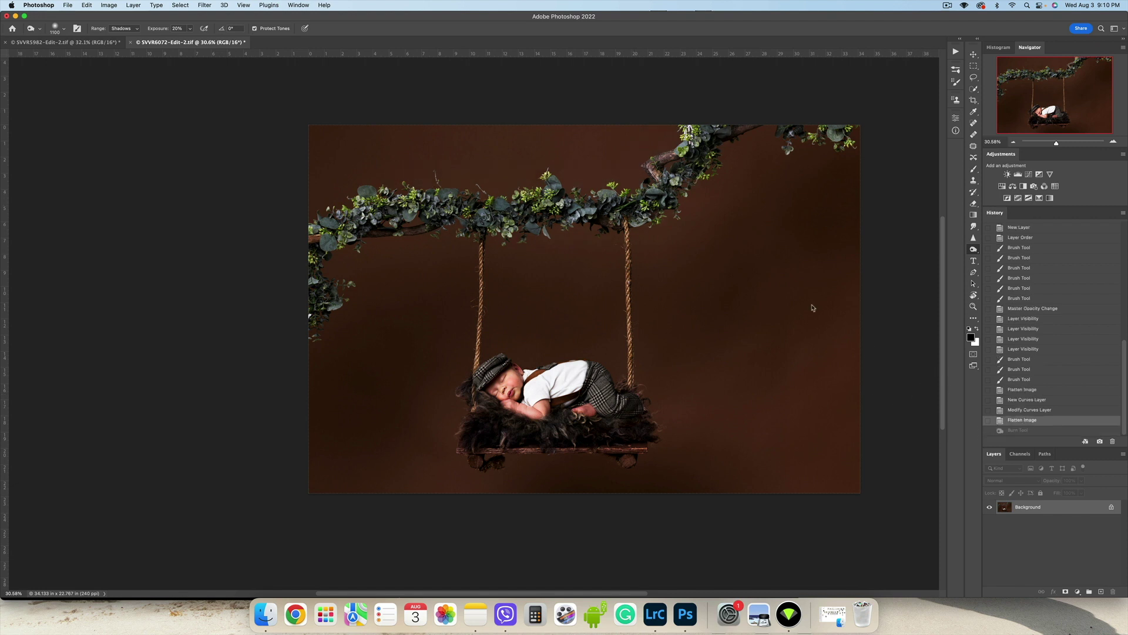
key("bracketright")
key("bracketright")
key("bracketright")
key("bracketright")
key("bracketright")
key("bracketright")
key("bracketright")
key("bracketright")
Step: Add another Curves adjustment layer and pull its lower tones down to darken the whole scene
left_click(1029, 174)
left_click_drag(896, 200, 886, 216)
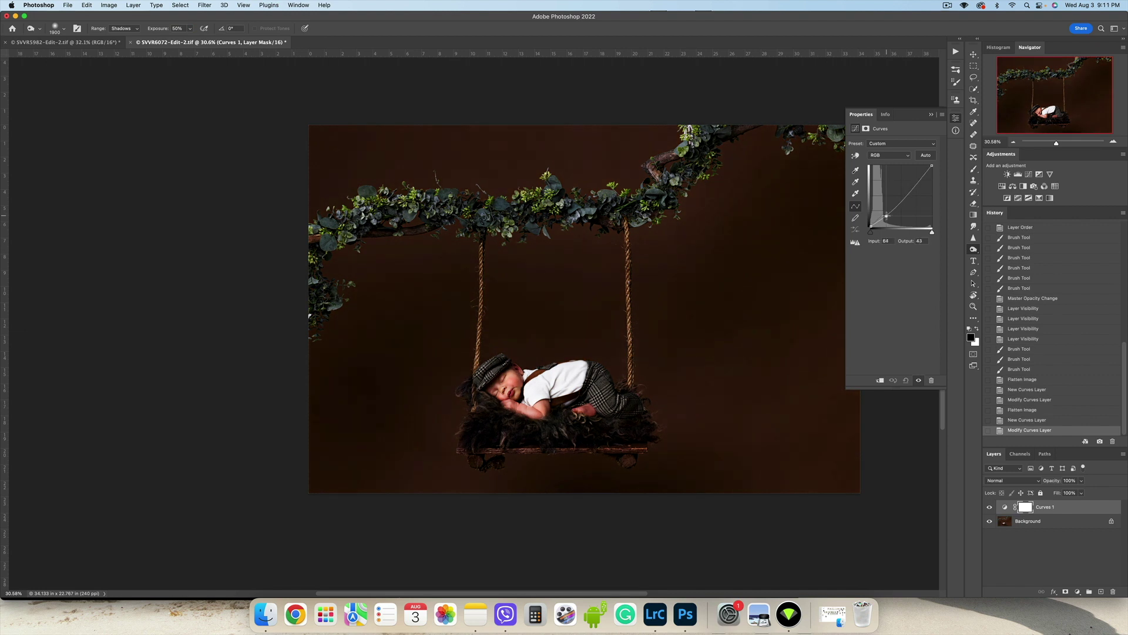
left_click(931, 114)
Step: Paint black on the Curves 1 mask over the baby's body with a larger brush to remove the darkening there
key("b")
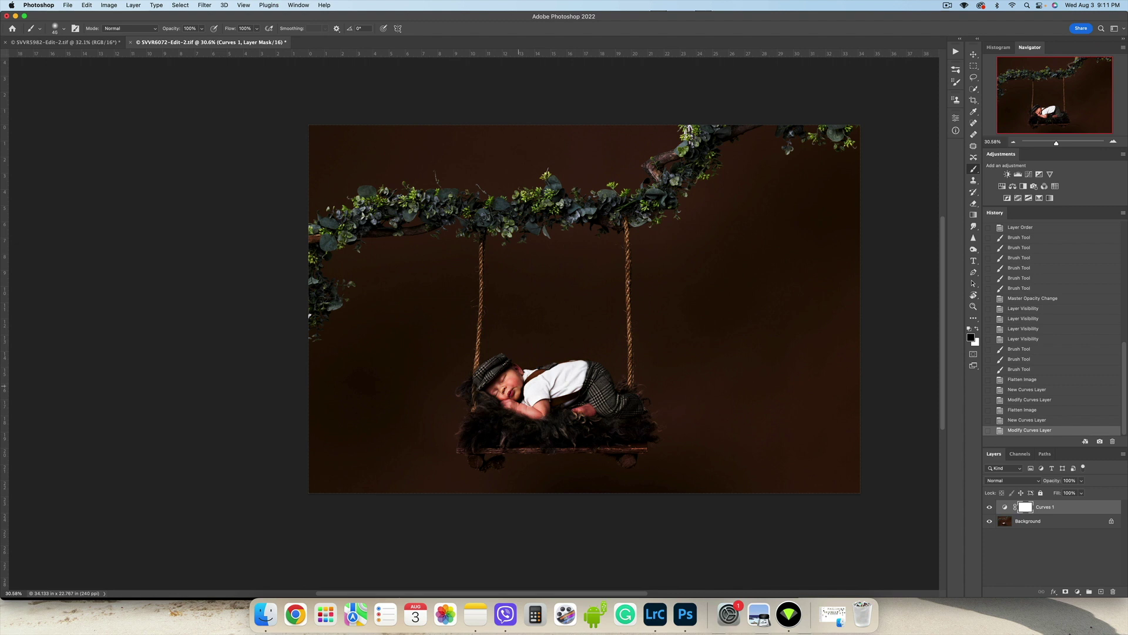
scroll(529, 403, "up", 3)
scroll(528, 402, "up", 5)
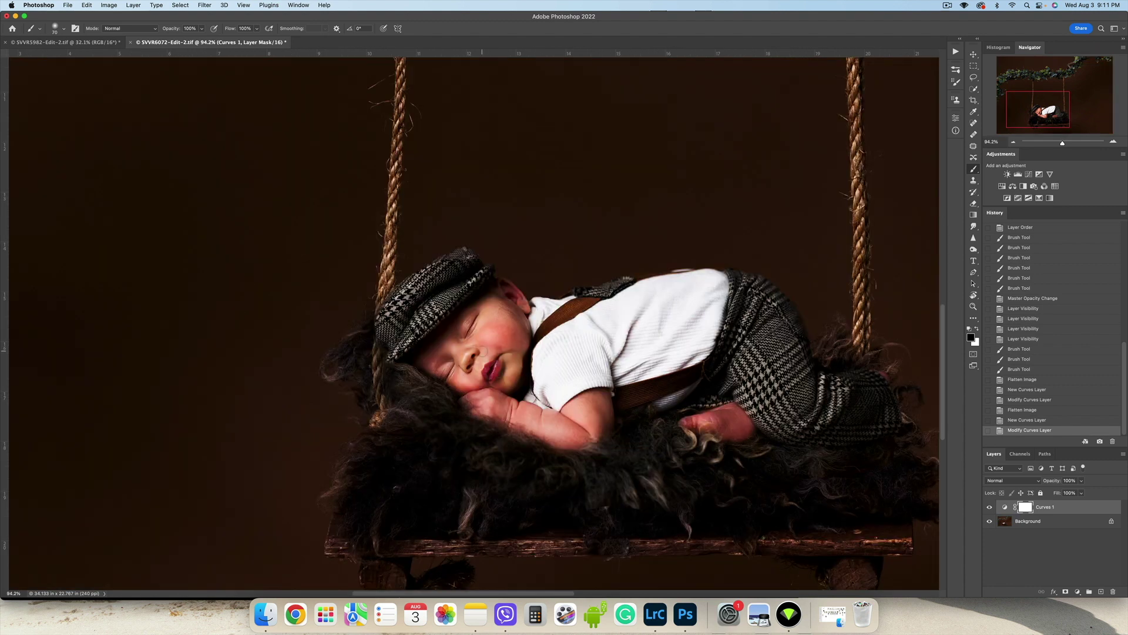
scroll(487, 352, "down", 6)
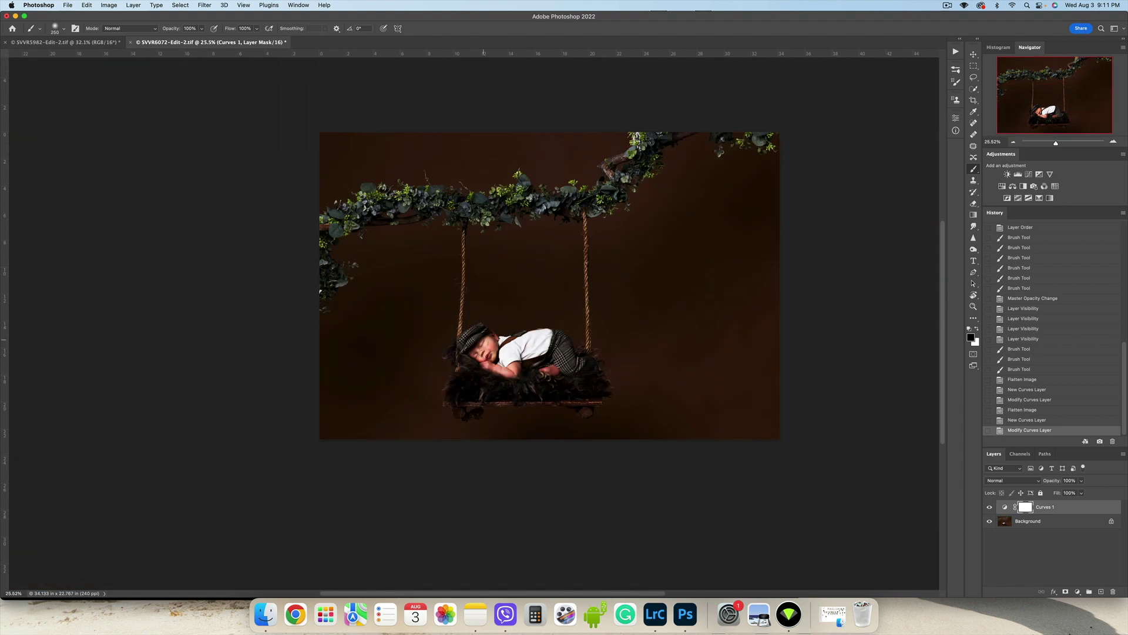
key("bracketright")
key("bracketright")
key("bracketright")
key("bracketright")
key("bracketright")
mouse_move(565, 350)
left_mouse_down()
mouse_move(575, 361)
mouse_move(477, 374)
mouse_move(504, 343)
mouse_move(495, 353)
left_mouse_up()
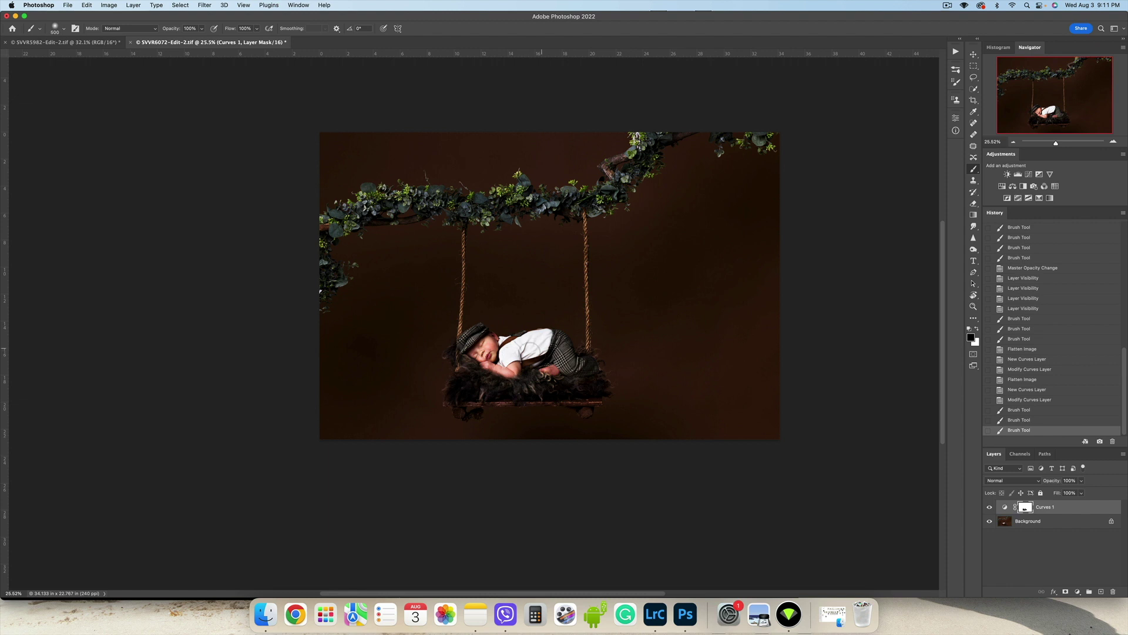
Step: Continue masking the Curves darkening off the baby's face and cap and along the fur below
key("bracketright")
key("bracketright")
left_click(480, 349)
key("bracketleft")
left_click(477, 342)
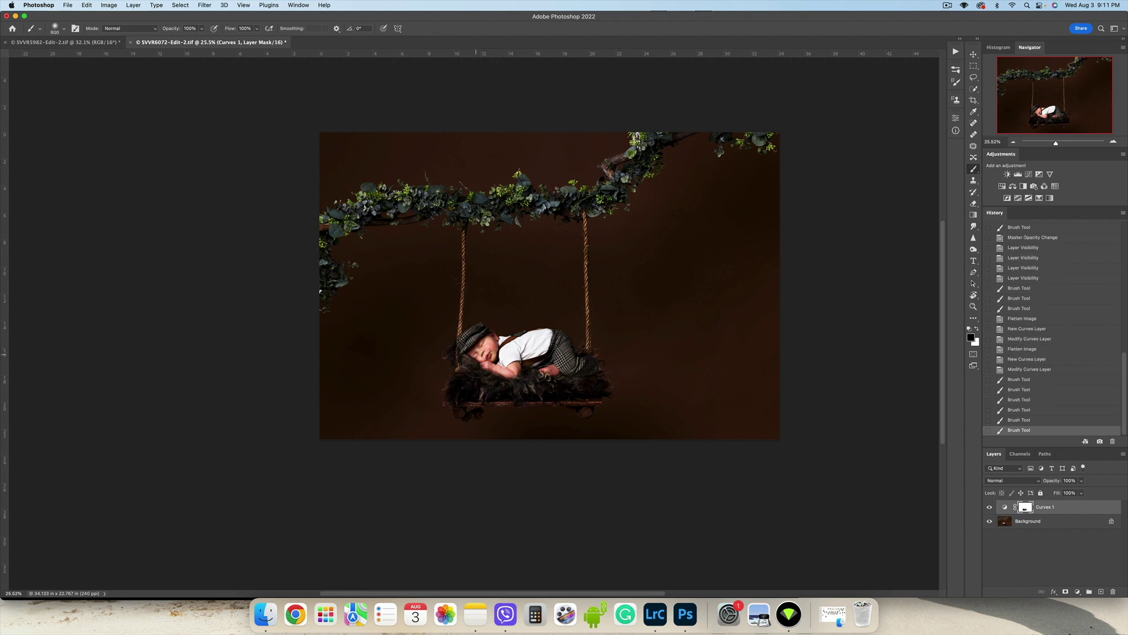
left_click_drag(492, 374, 567, 380)
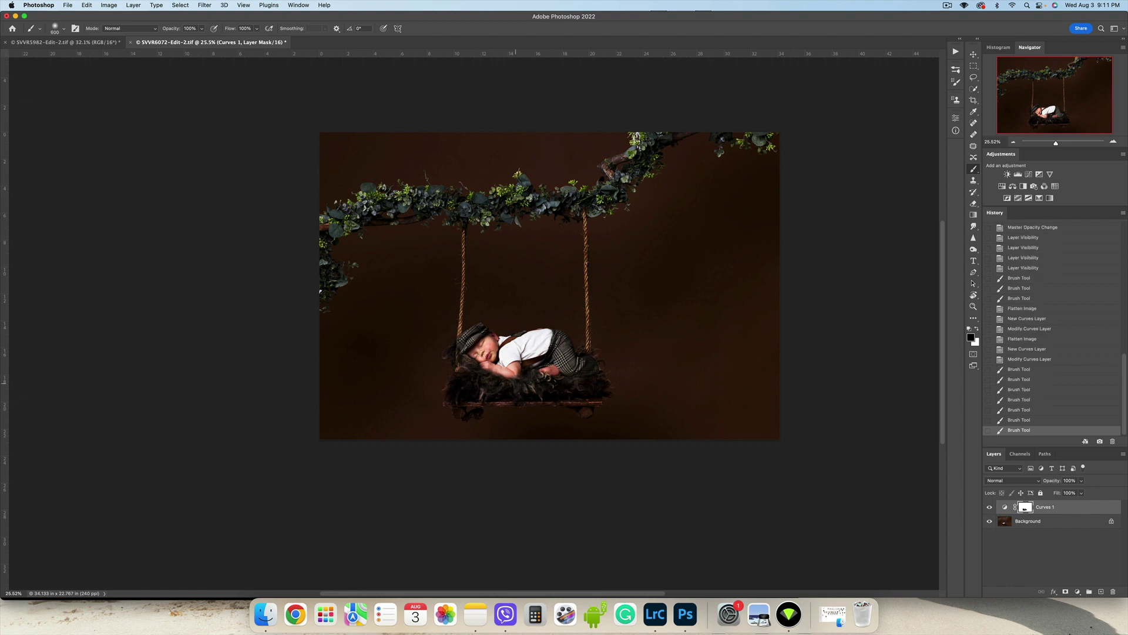
left_click(515, 382)
Step: Add a Brightness/Contrast adjustment layer with brightness at -58 and invert its mask to black
left_click(1005, 174)
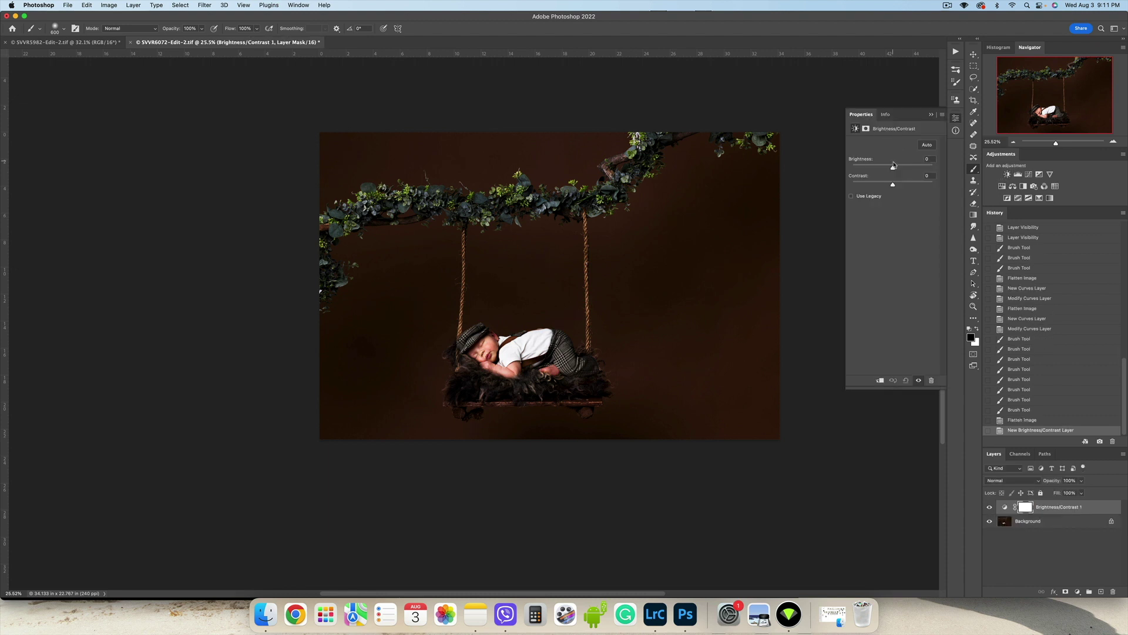
left_click_drag(893, 169, 883, 169)
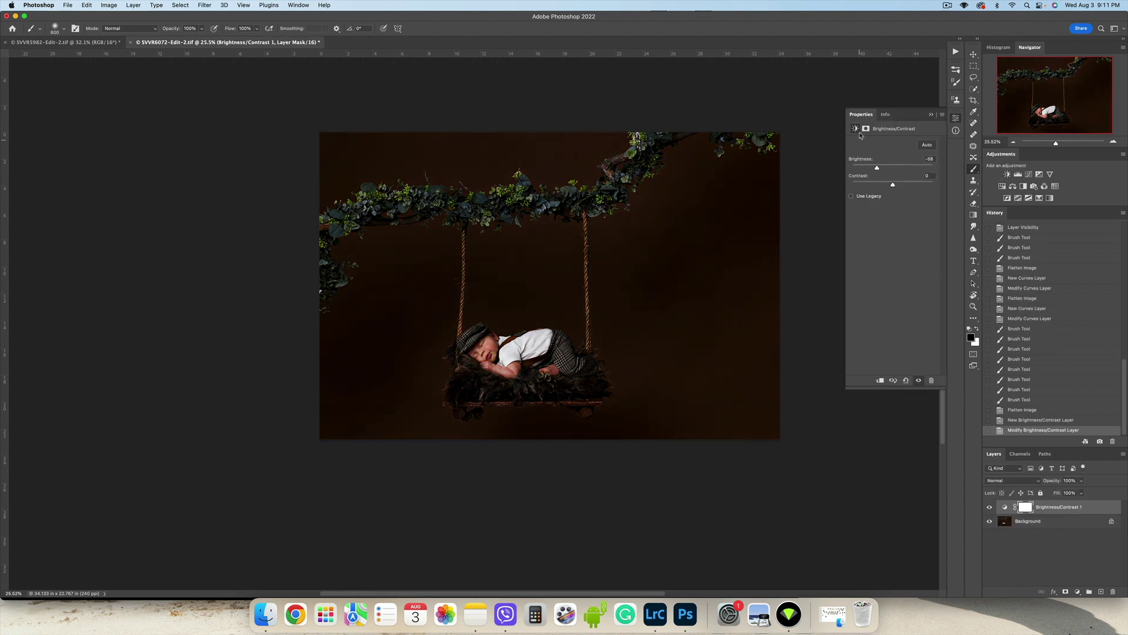
key("super+i")
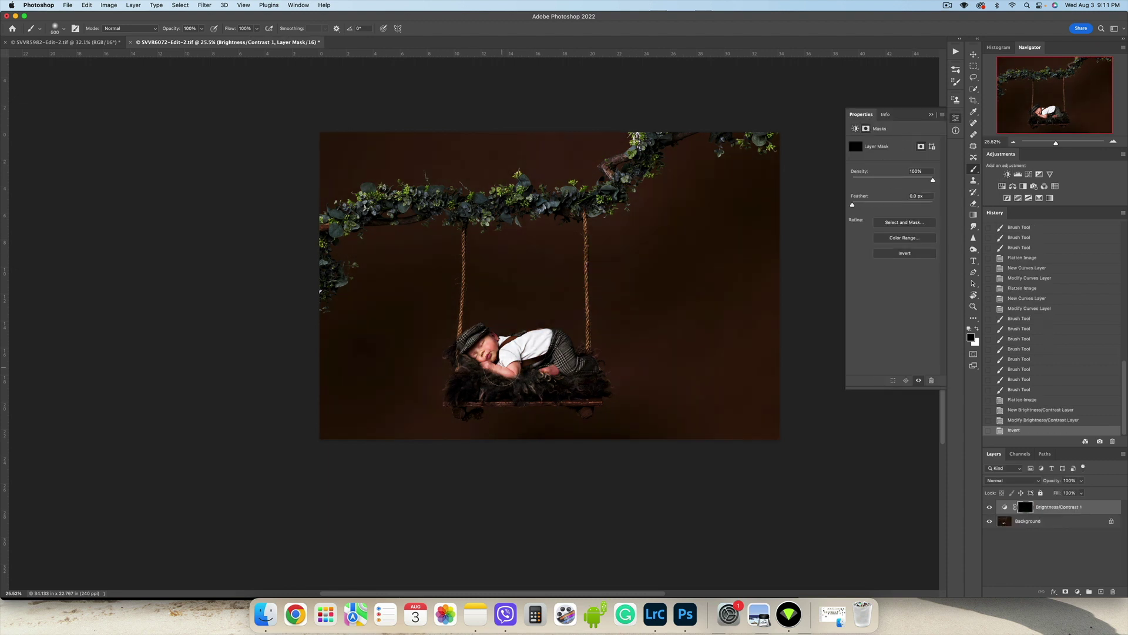
Step: Paint white on the Brightness/Contrast mask over the baby's white shirt, reducing the brush size for its edges
scroll(502, 367, "up", 5)
key("bracketleft")
key("bracketleft")
left_click(978, 330)
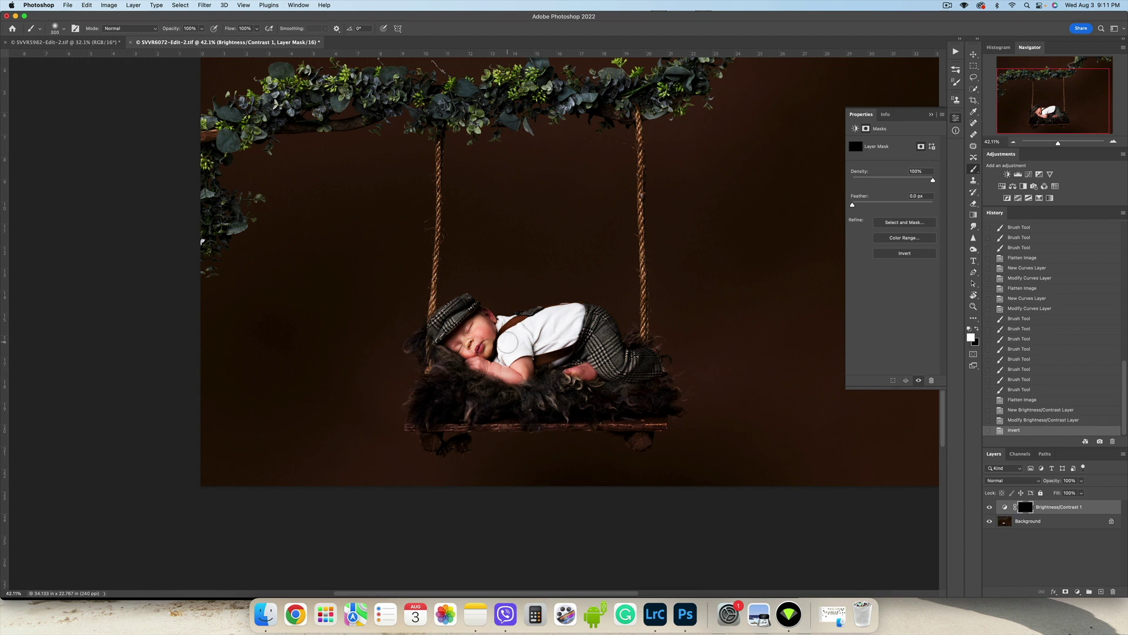
mouse_move(553, 319)
left_mouse_down()
mouse_move(571, 318)
mouse_move(555, 339)
mouse_move(527, 345)
left_mouse_up()
key("bracketleft")
key("bracketleft")
left_click(511, 325)
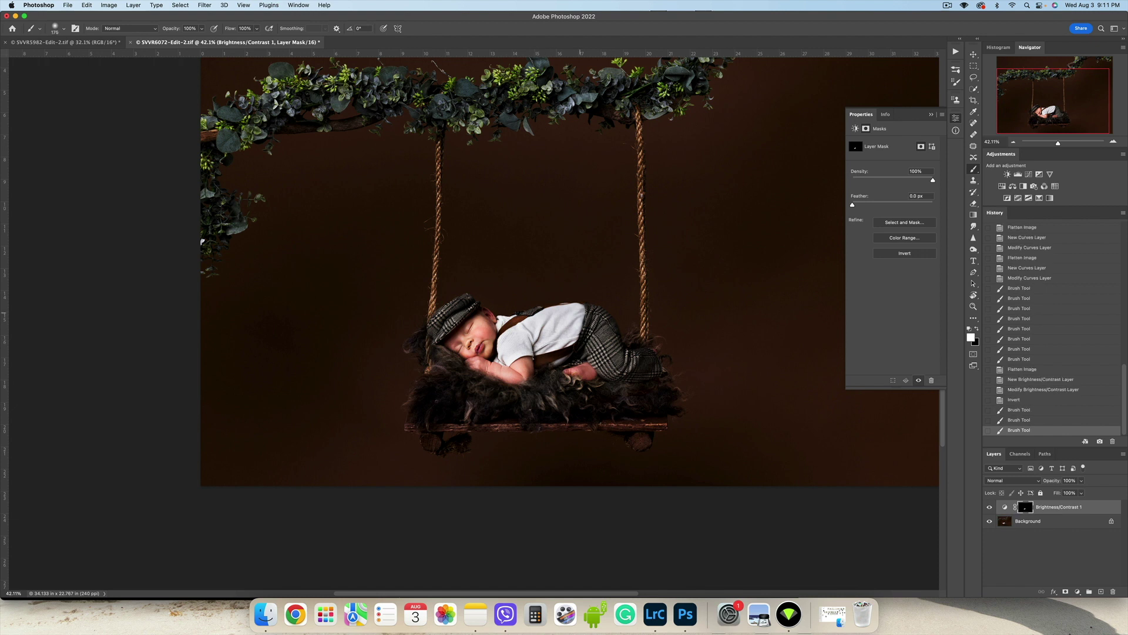
left_click(550, 341)
Step: Refine the darkened shirt by painting the mask along the lower shirt and sleeve with a small brush
key("bracketleft")
key("bracketleft")
left_click(539, 349)
left_click_drag(538, 349, 499, 341)
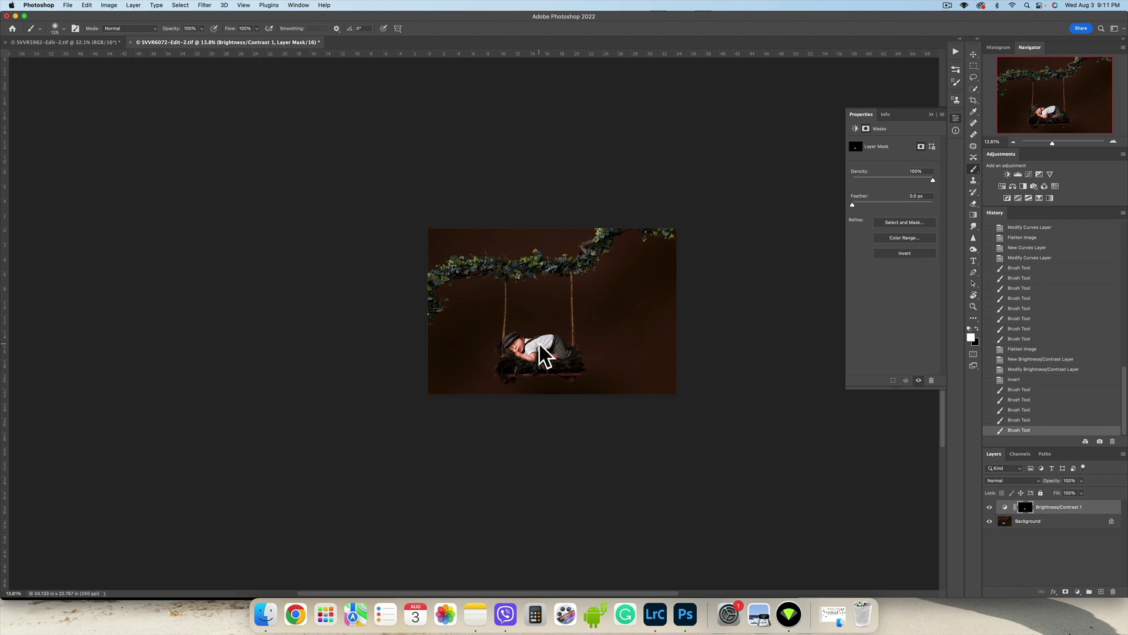
scroll(546, 341, "up", 3)
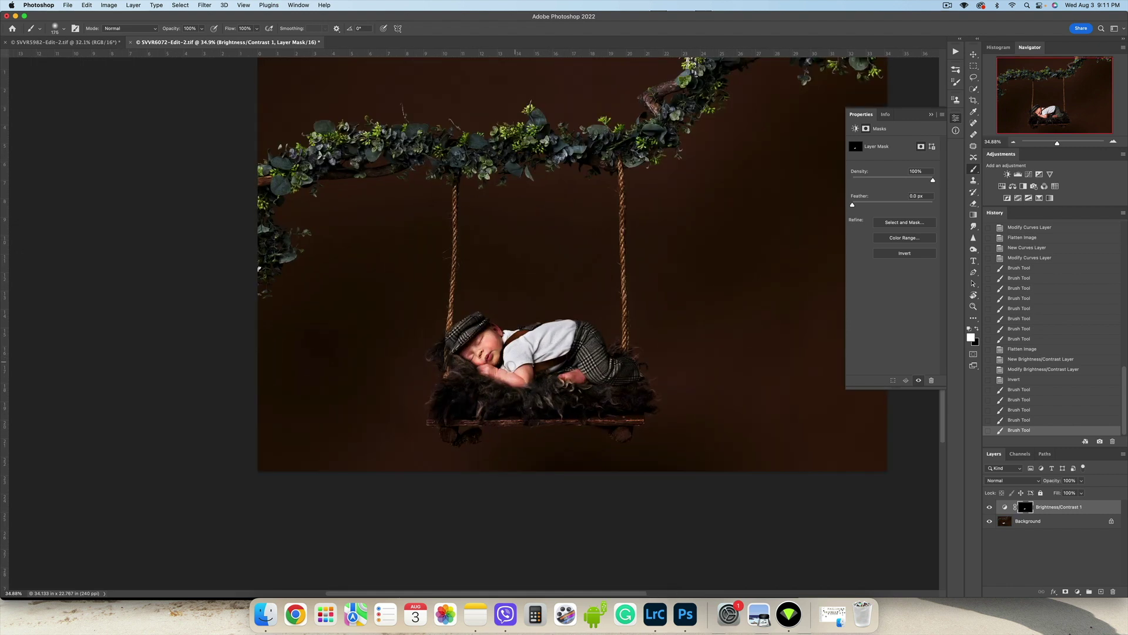
left_click(512, 347)
left_click(517, 350)
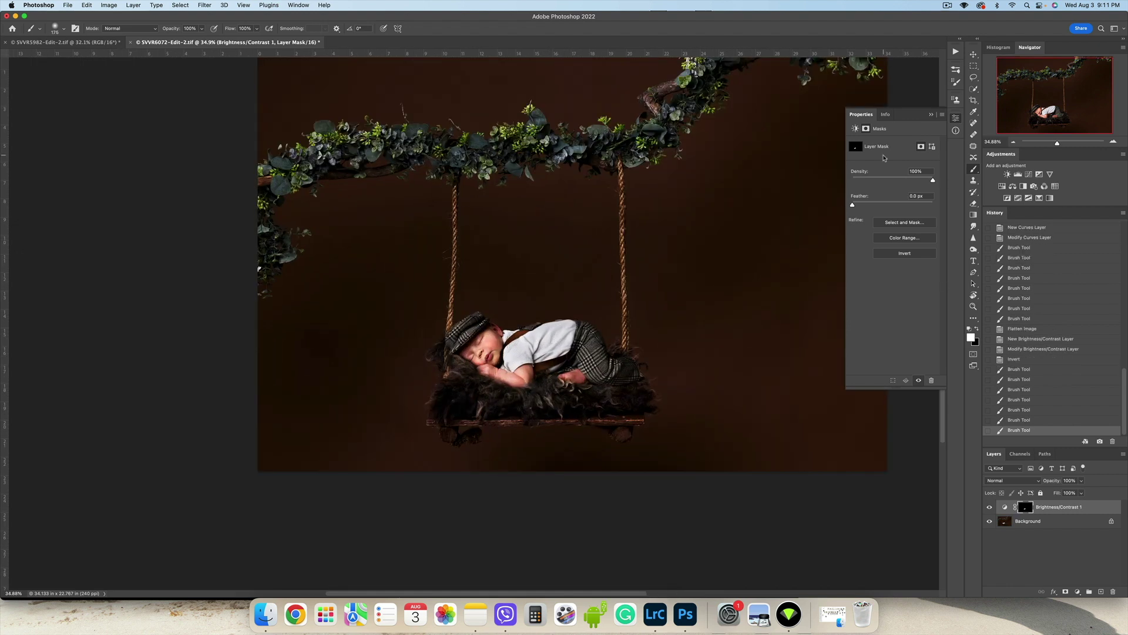
Step: Adjust the Brightness/Contrast mask, leaving feather at 0 px and density at 100%, and flatten the image
left_click_drag(855, 206, 887, 207)
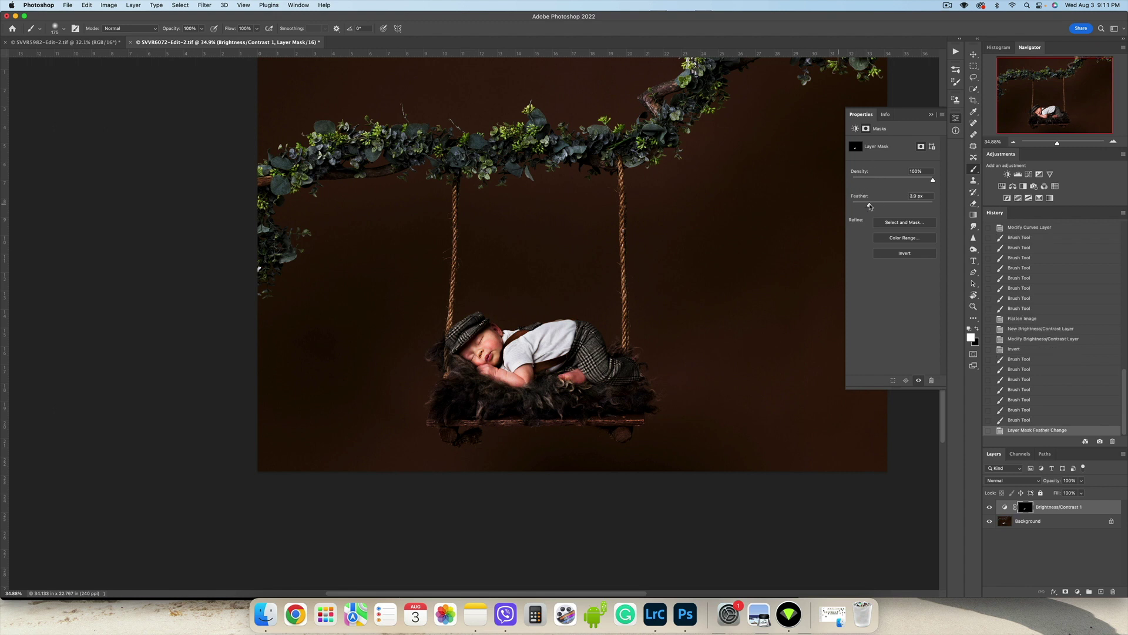
left_click(937, 181)
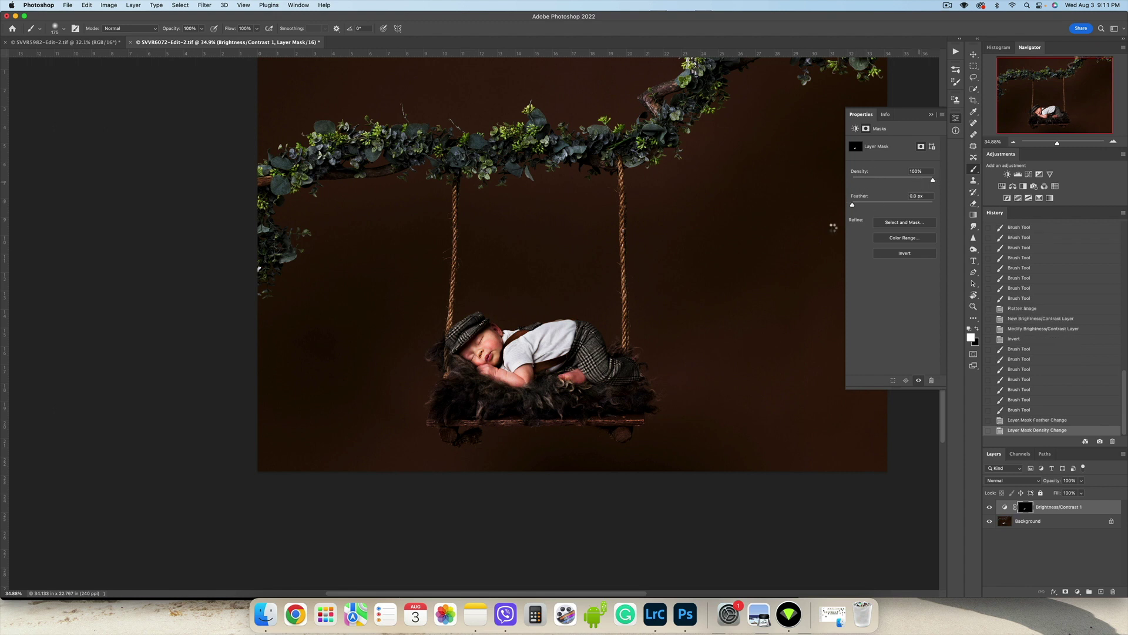
key("super+shift+e")
left_click(933, 115)
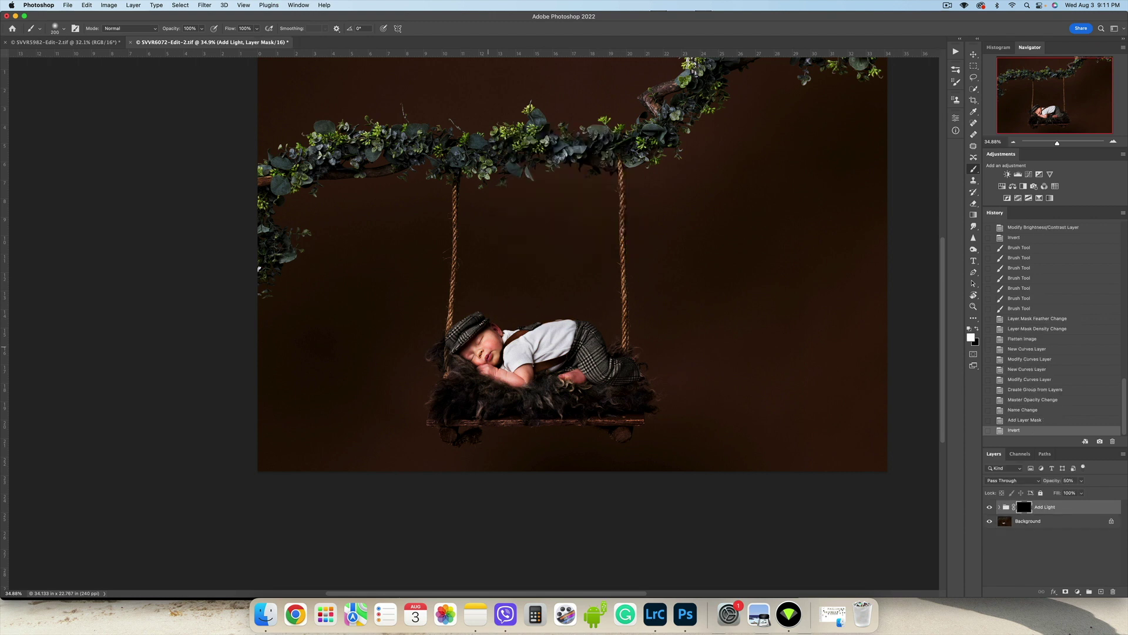
Step: Paint white on the Add Light group's mask over the baby's face and arm, and enlarge the brush
mouse_move(481, 336)
left_mouse_down()
mouse_move(473, 361)
mouse_move(523, 381)
left_mouse_up()
key("bracketright")
key("bracketright")
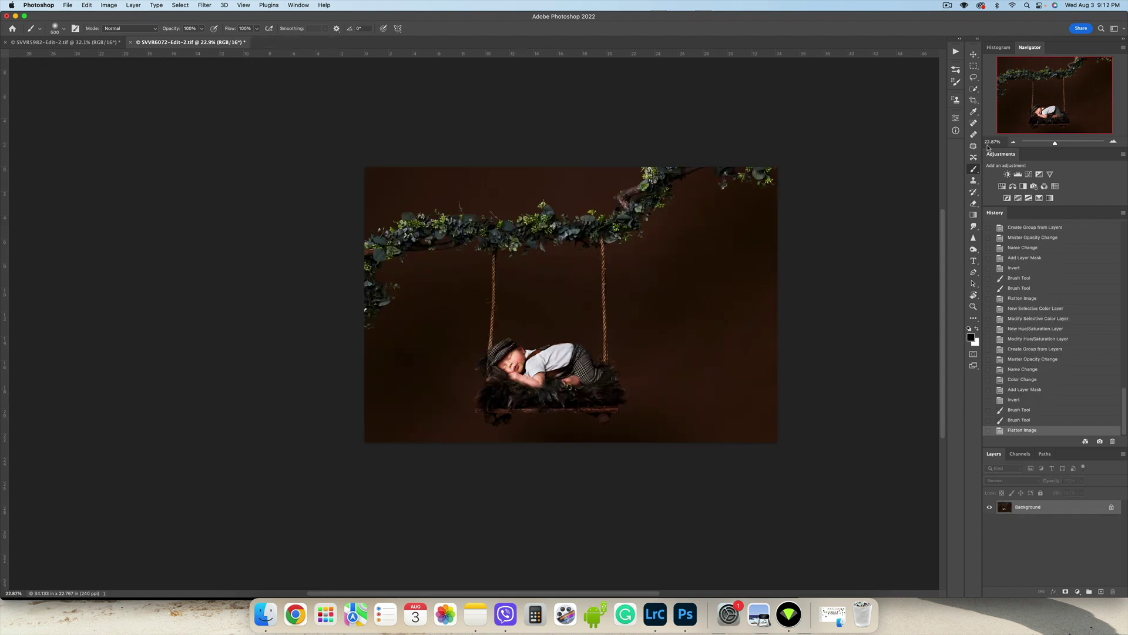
Step: Patch two spots in the backdrop beside the left rope and the swing seat, deselecting after each
left_click(974, 147)
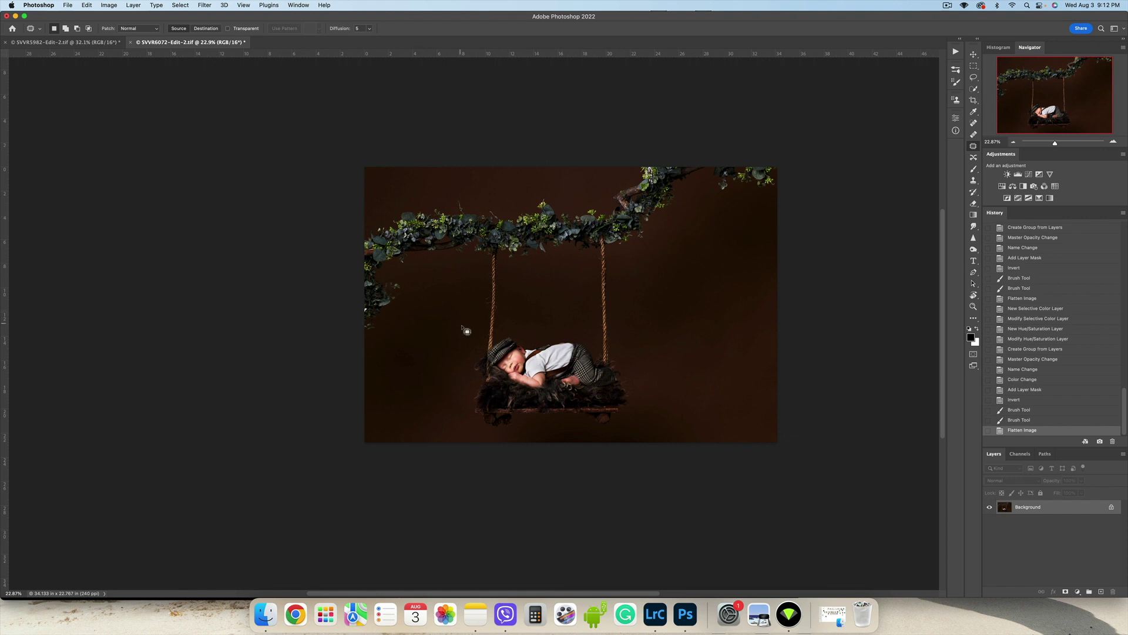
mouse_move(472, 322)
left_mouse_down()
mouse_move(406, 334)
mouse_move(424, 406)
mouse_move(450, 392)
mouse_move(735, 383)
left_mouse_up()
key("super+d")
mouse_move(473, 404)
left_mouse_down()
mouse_move(423, 405)
mouse_move(472, 405)
left_mouse_up()
left_click_drag(455, 407, 453, 385)
key("super+d")
Step: Paint over the backdrop to the left of the swing in dark brown with a large brush at 30% opacity
left_click(974, 170)
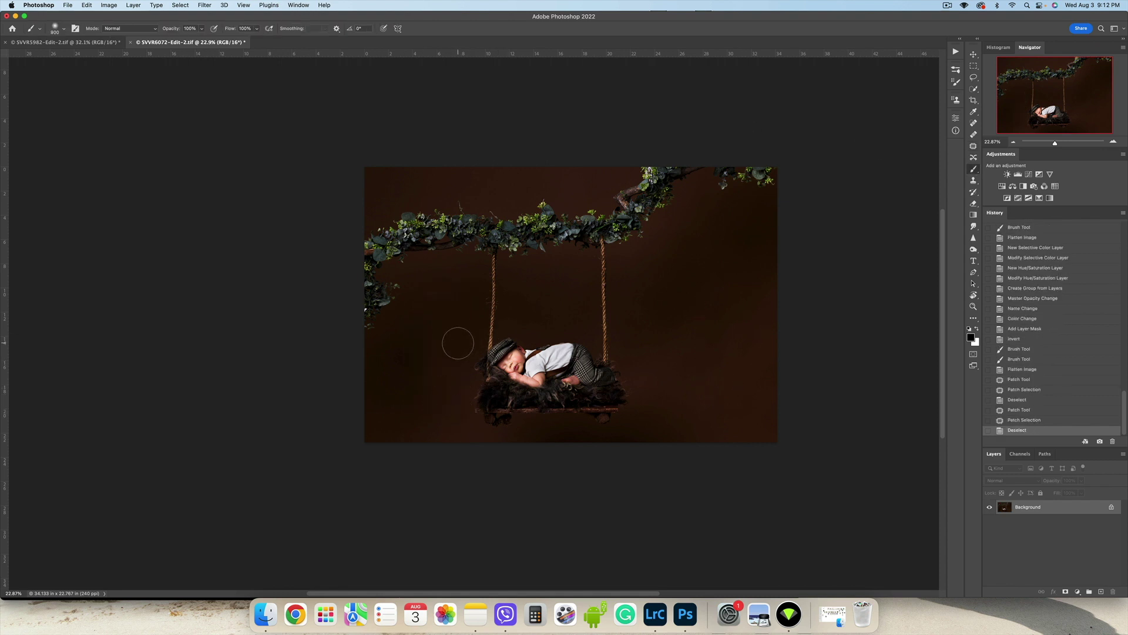
key("3")
key("bracketleft")
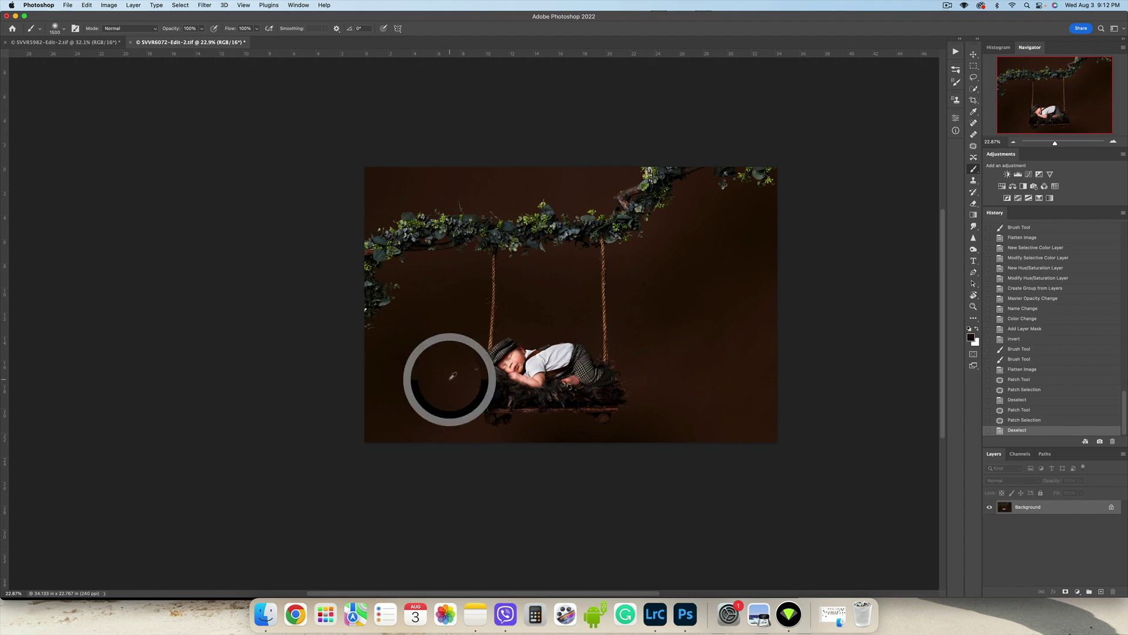
left_click(379, 396)
left_click(434, 393)
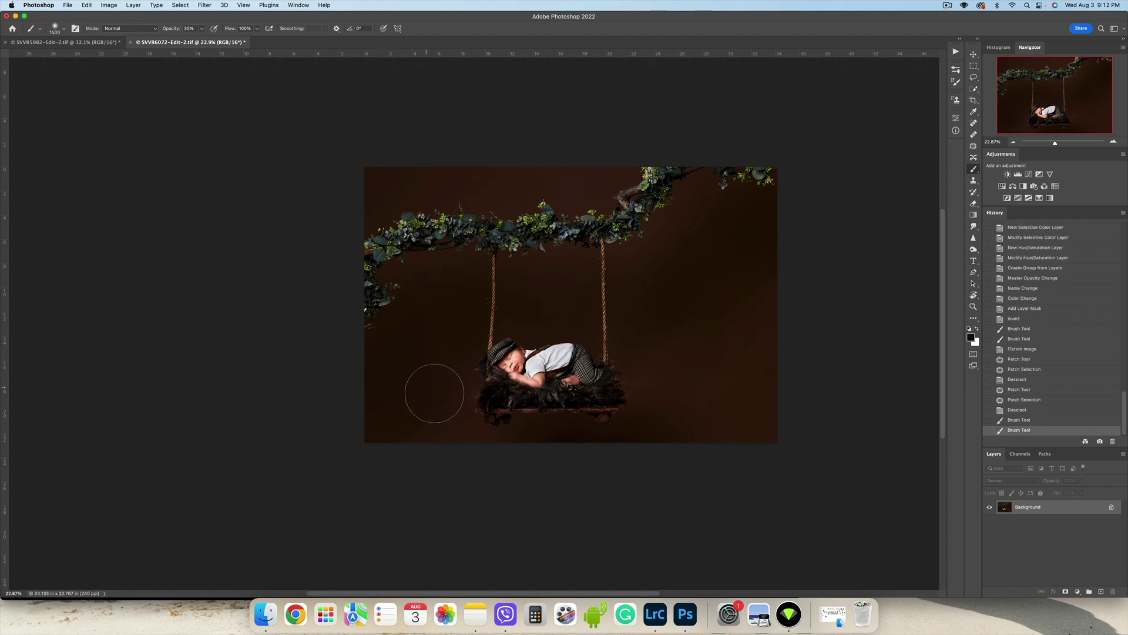
Step: Paint more dark brown over the backdrop around and below the swing at 30% brush opacity, enlarging the brush for the area on its right
left_click(453, 289)
left_click(441, 423)
left_click(497, 451)
left_click(723, 391)
key("bracketright")
key("bracketright")
key("bracketright")
left_click(760, 431)
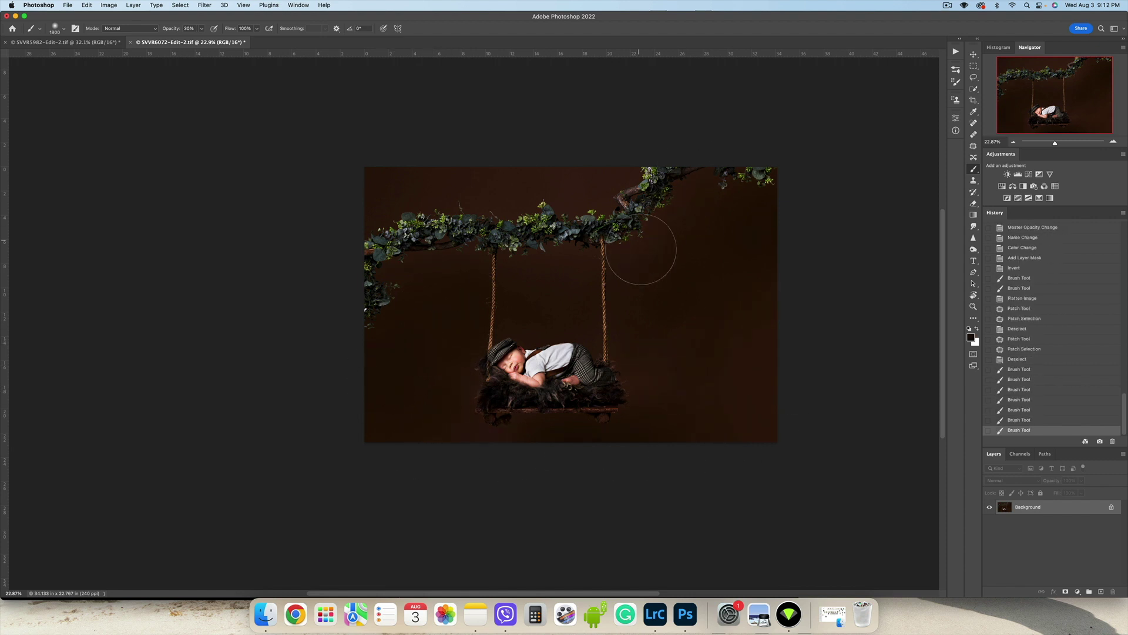
Step: Even out the backdrop beneath the garland, along the left edge and beside the swing seat with a slightly smaller brown brush
left_click(656, 253)
key("bracketleft")
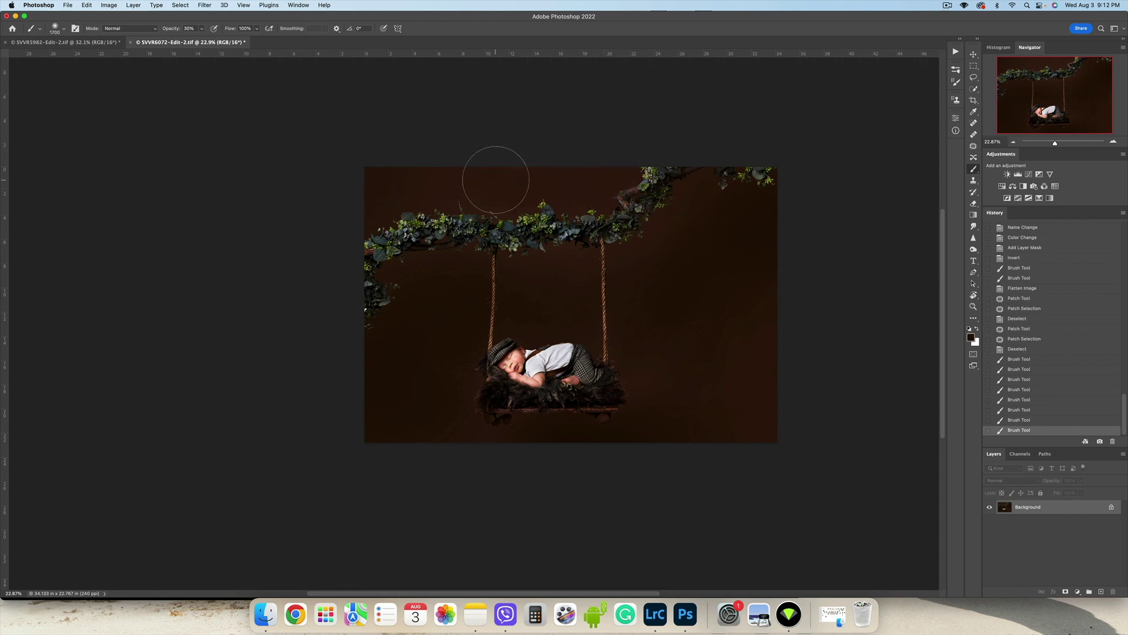
left_click(355, 298)
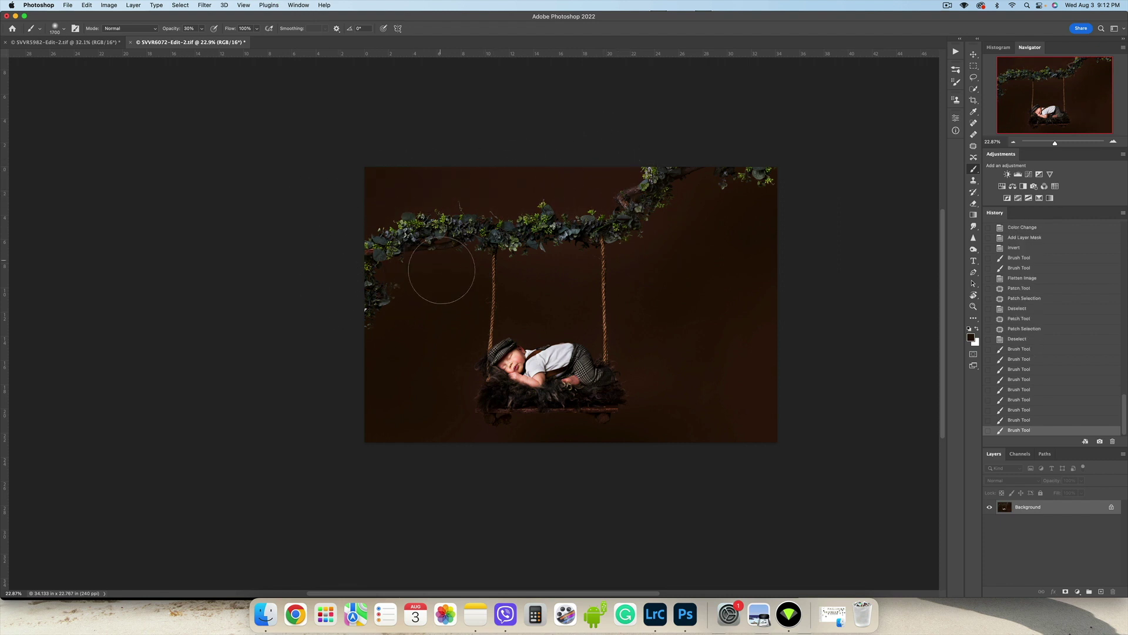
left_click(424, 331)
key("bracketleft")
left_click(560, 252)
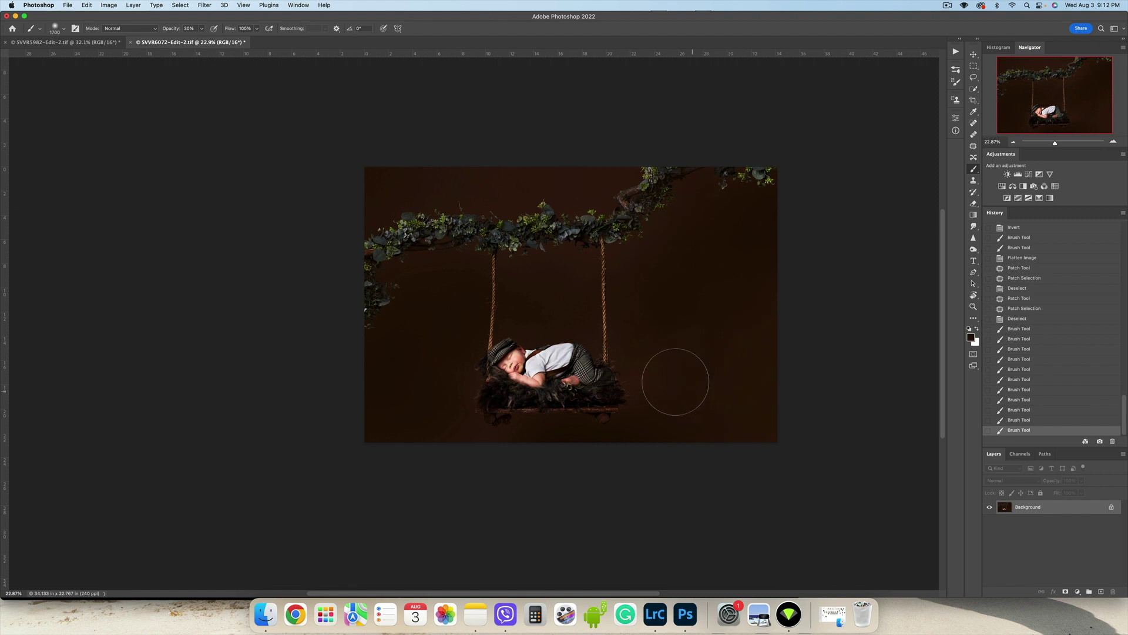
left_click(642, 385)
left_click(346, 440)
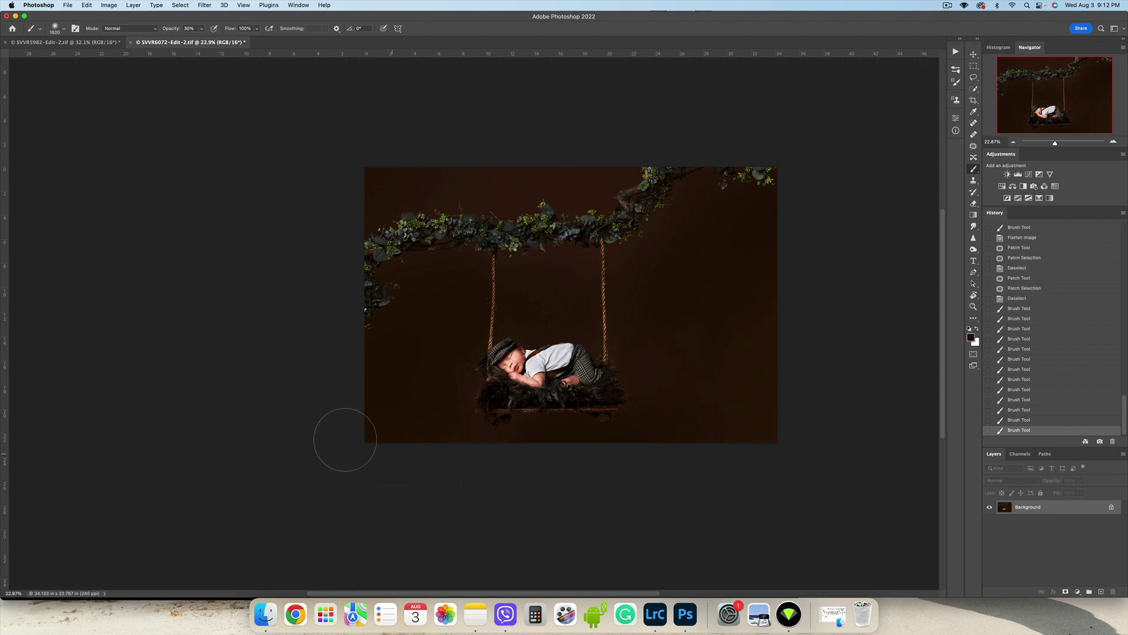
key("bracketleft")
Step: Save the finished composite with the Move tool active, and check the image in Lightroom Classic before returning to Photoshop
left_click(974, 54)
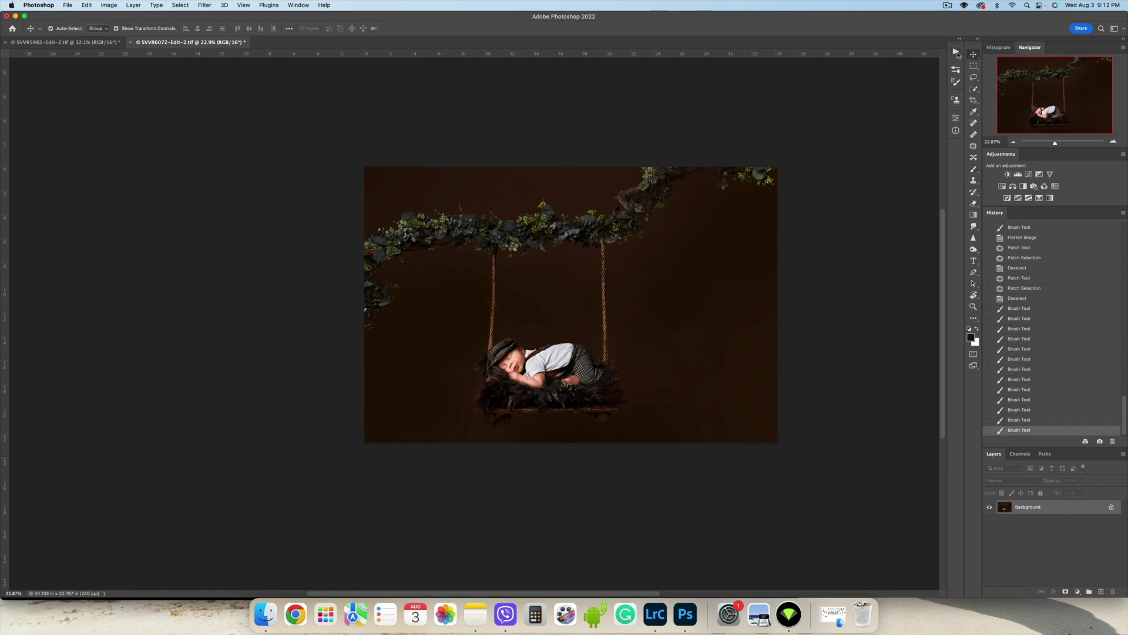
left_click(67, 7)
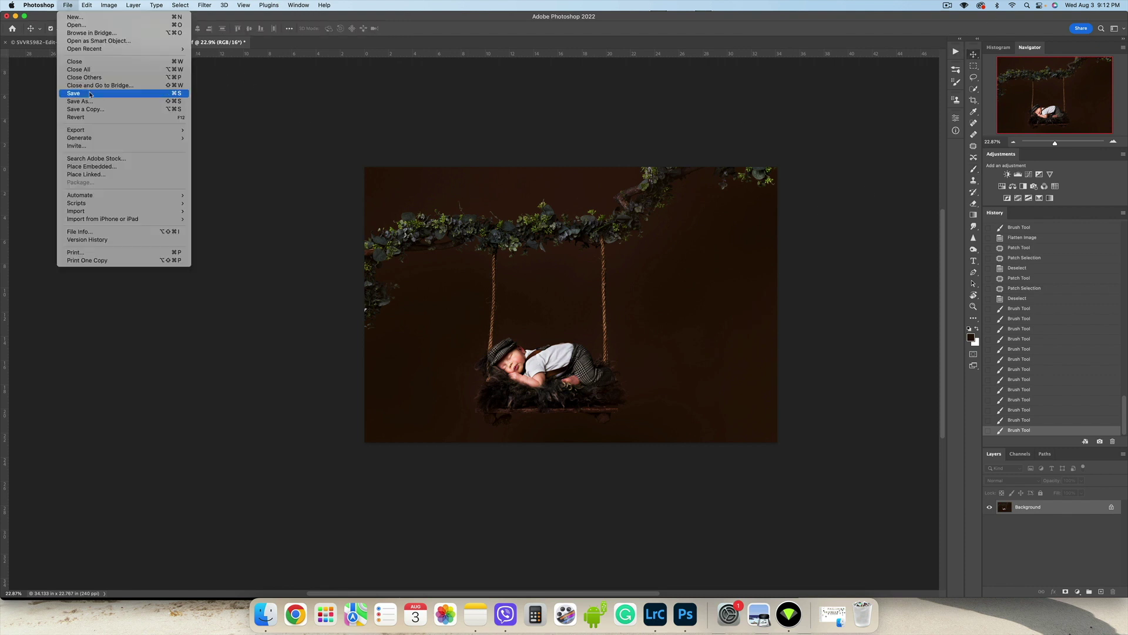
left_click(88, 93)
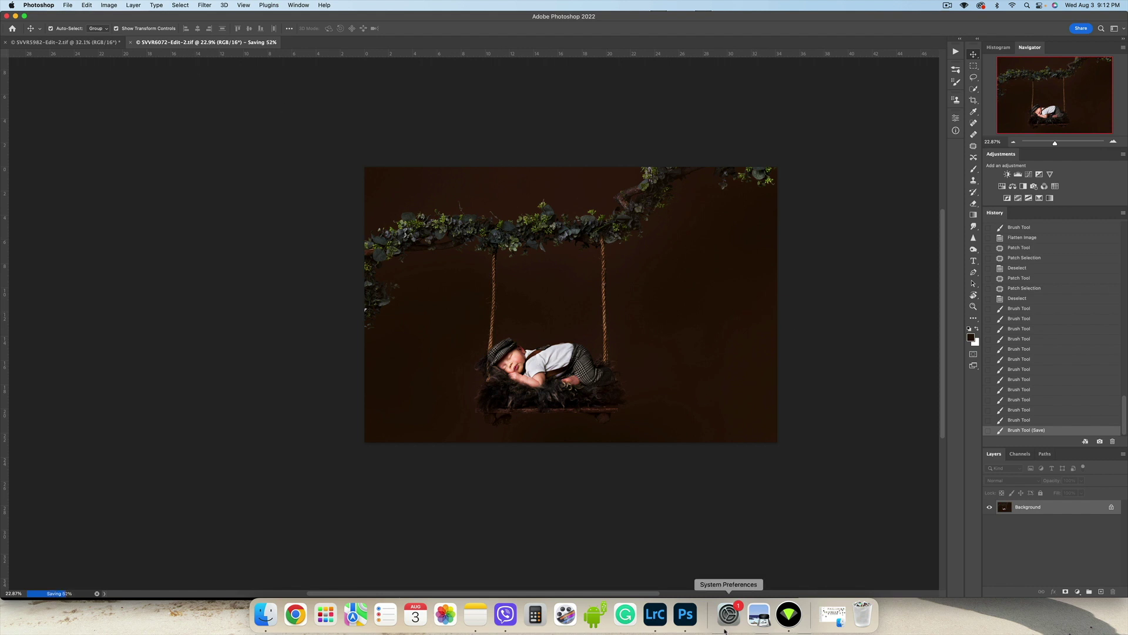
left_click(655, 614)
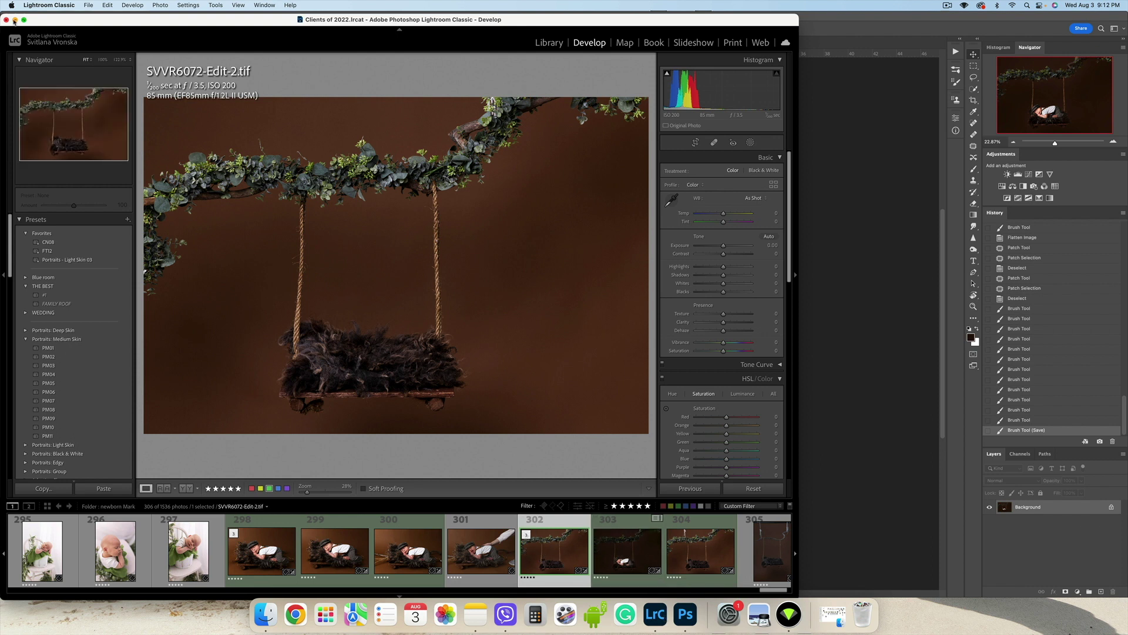
left_click(15, 20)
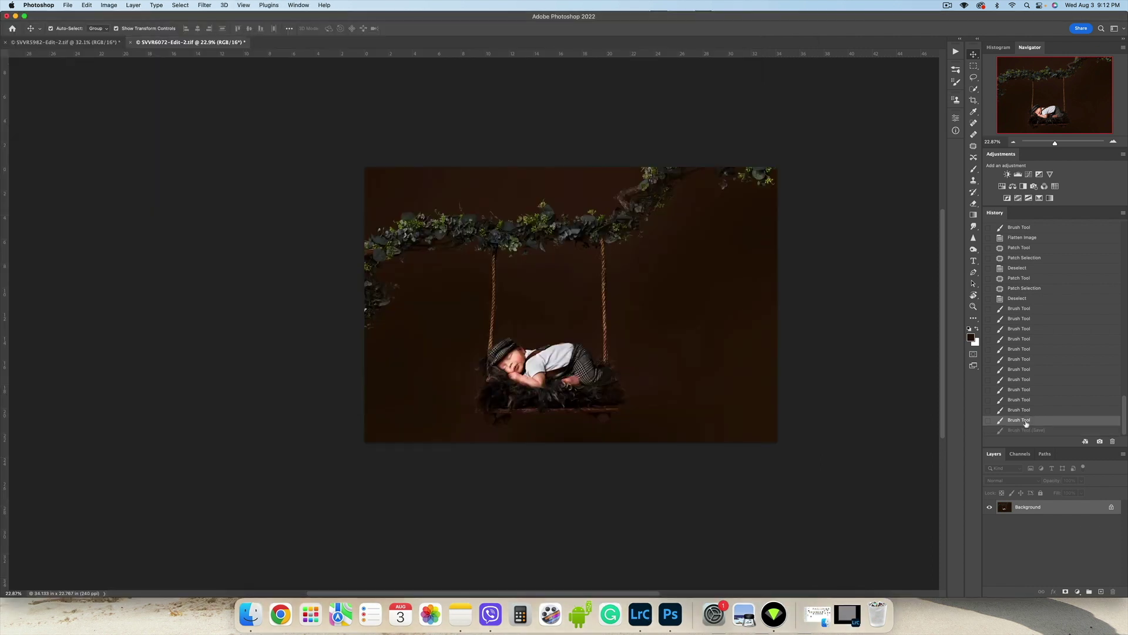
Step: Step back in the history to the Deselect state before the baby was added, and save this empty-swing version
left_click(1073, 432)
scroll(1088, 332, "up", 10)
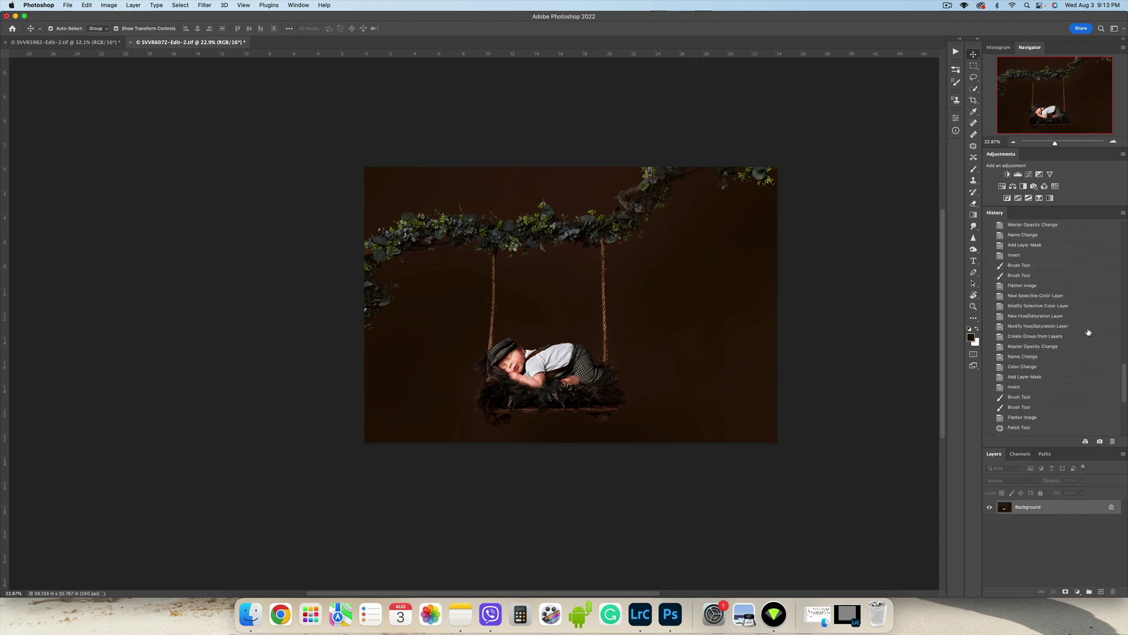
scroll(1088, 332, "up", 10)
left_click(1045, 362)
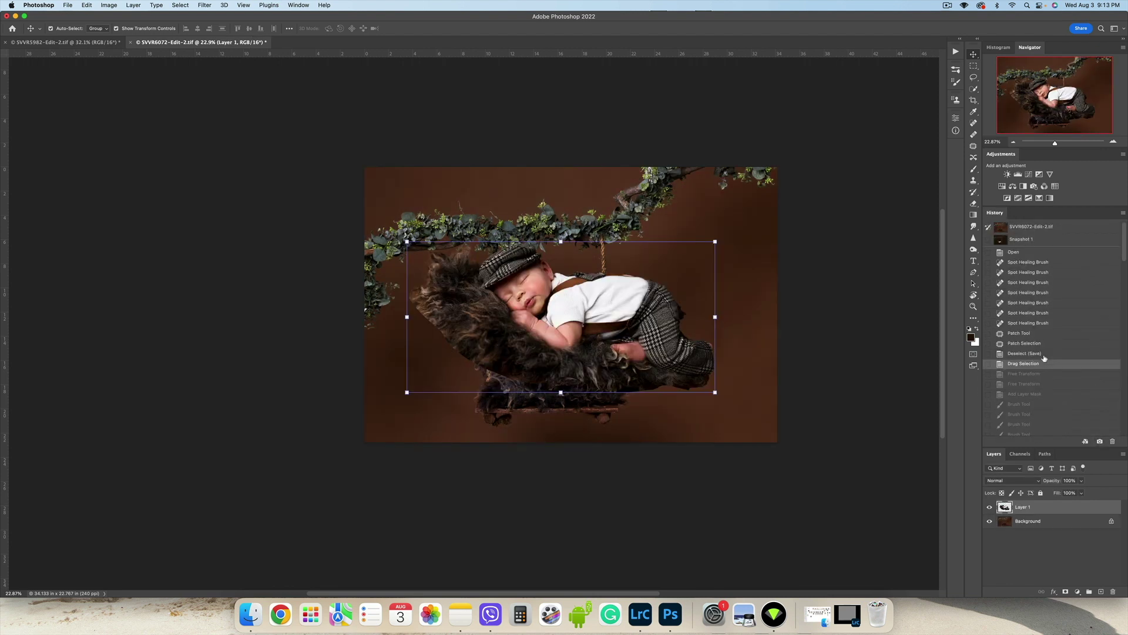
left_click(1044, 355)
left_click(74, 6)
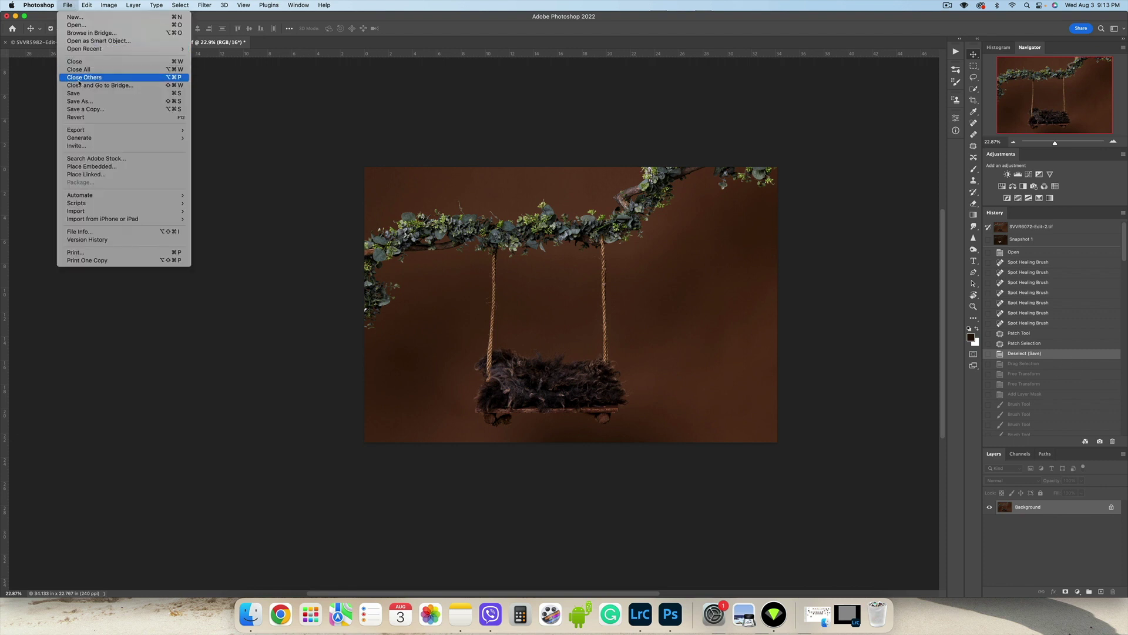
left_click(88, 90)
scroll(537, 271, "up", 3)
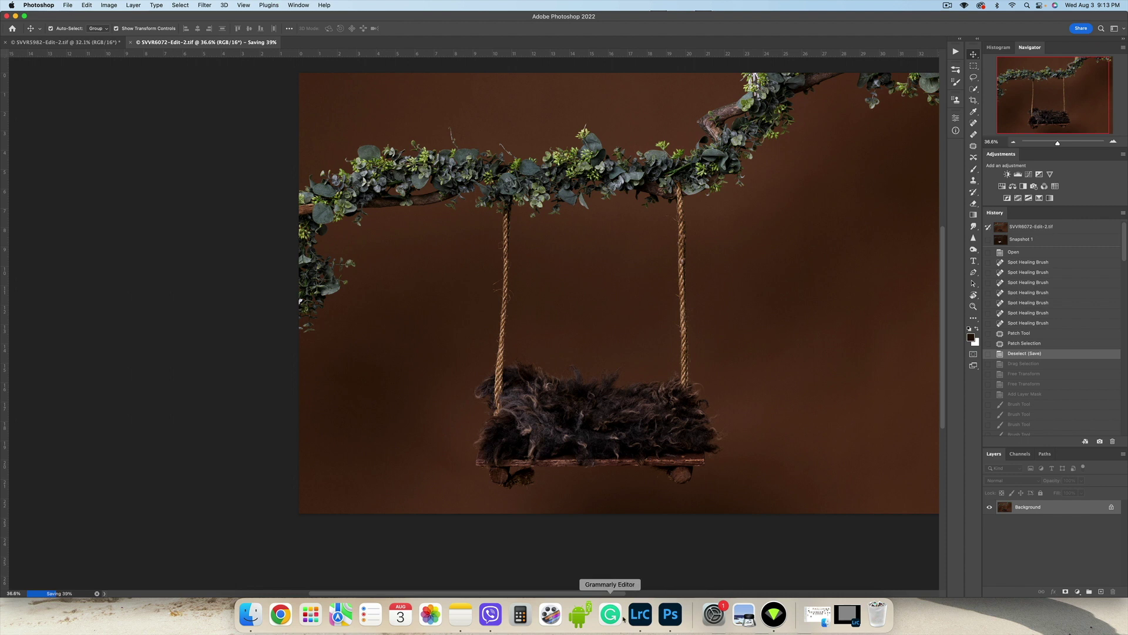
Step: Switch to Lightroom Classic, export SVVR6072-Edit-2.tif with the previous export settings, and return to Photoshop
left_click(640, 614)
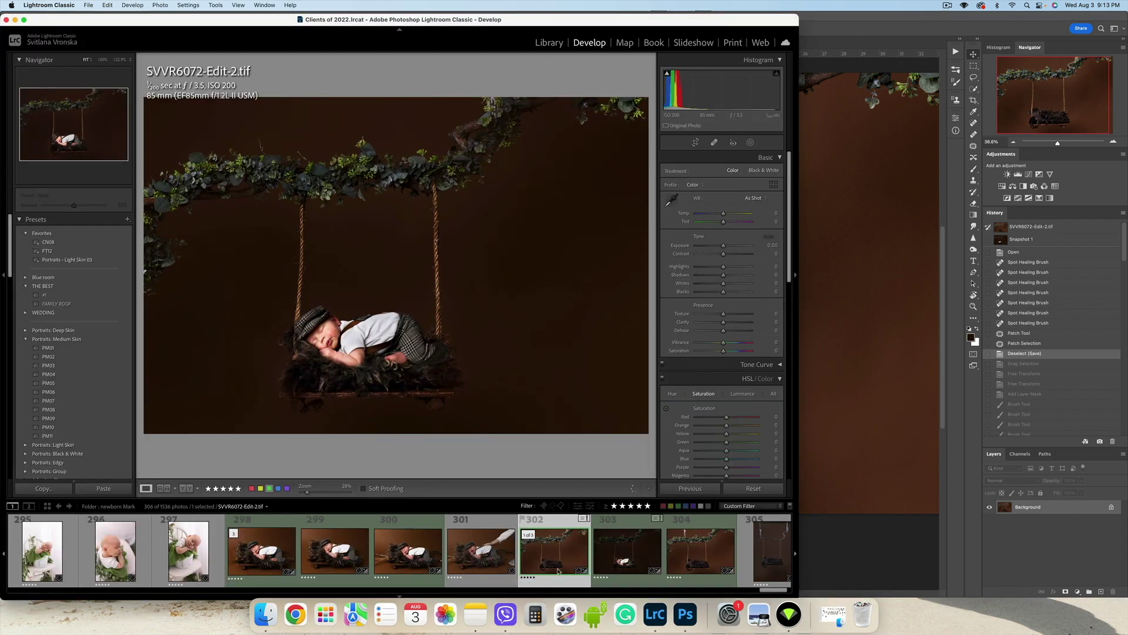
right_click(556, 556)
mouse_move(612, 544)
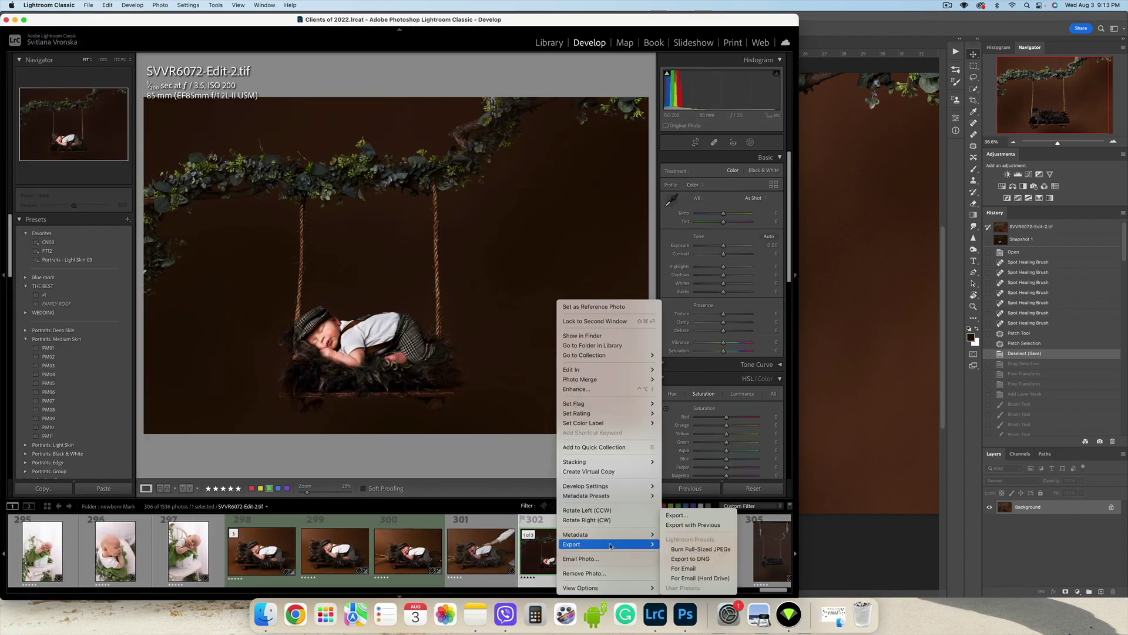
left_click(728, 527)
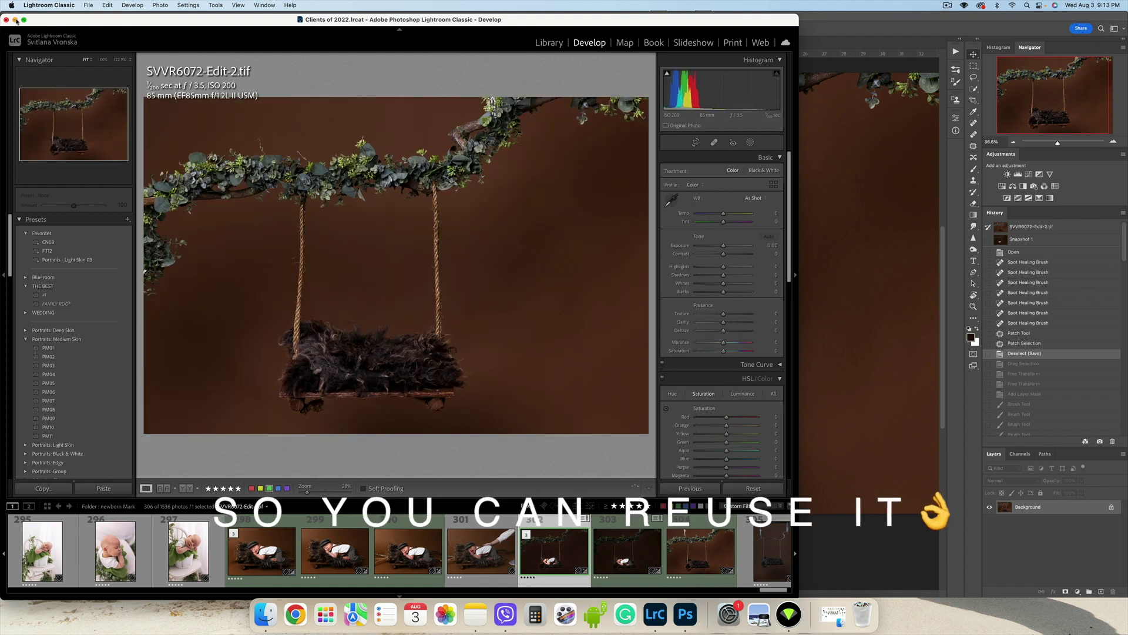
left_click(15, 20)
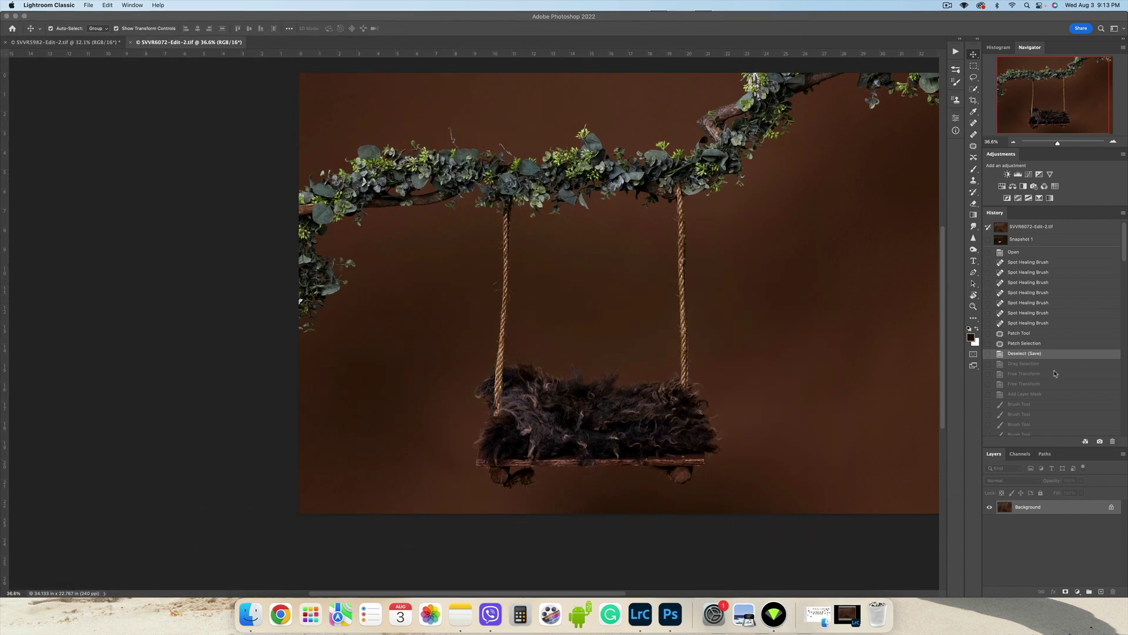
Step: Restore the last brush state of the composite and save it as a JPEG copy at Maximum quality 12 with Baseline ("Standard") format
left_click(1043, 430)
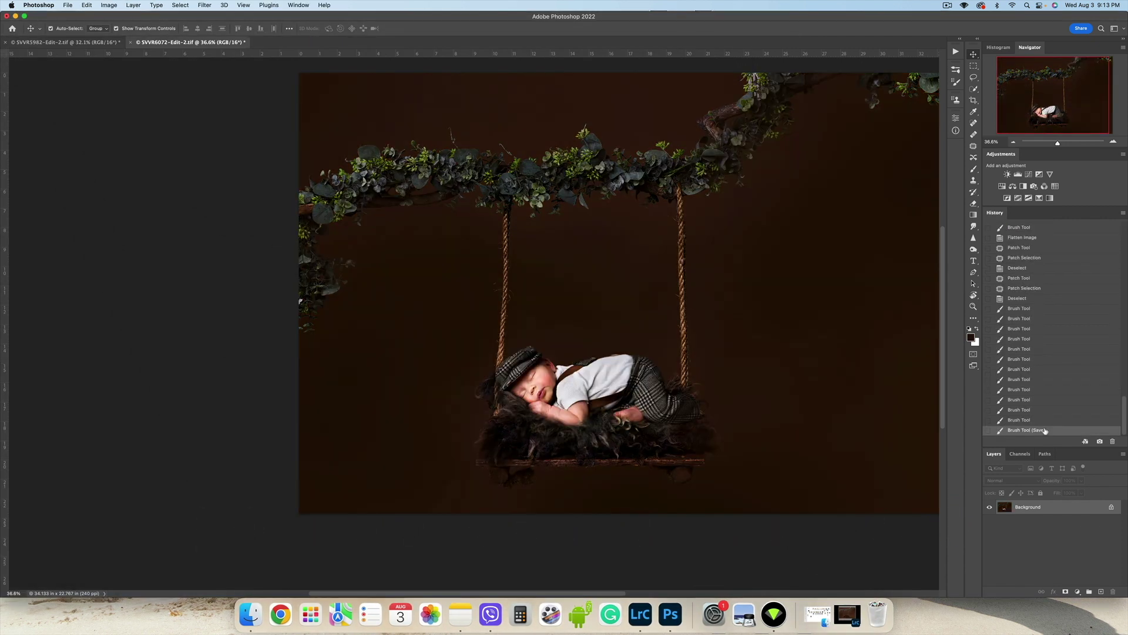
left_click(68, 4)
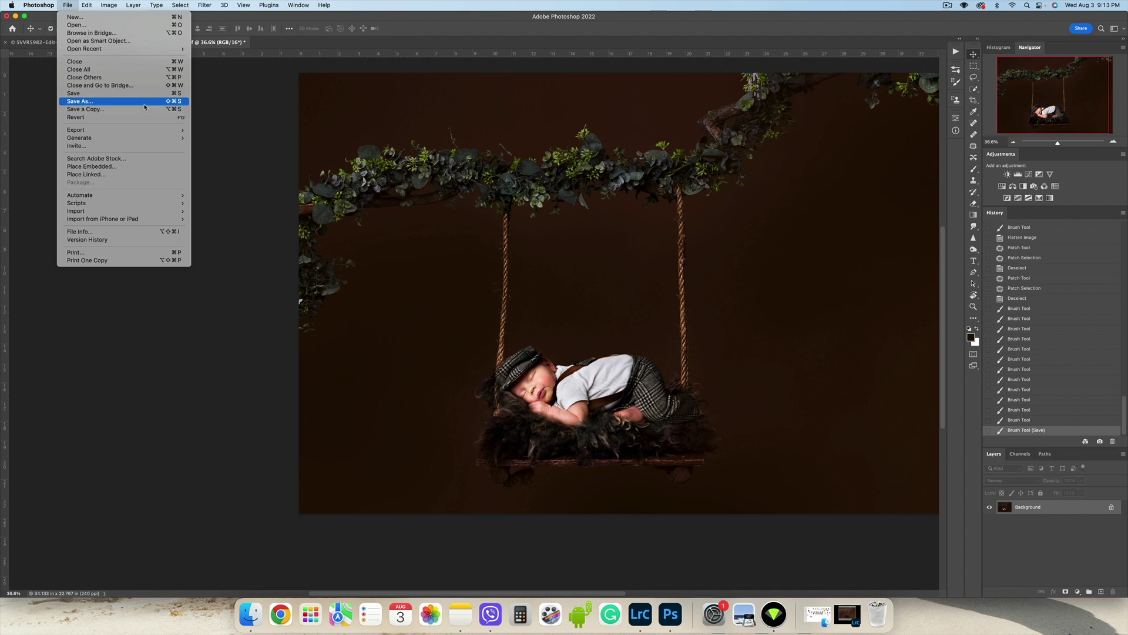
left_click(145, 103)
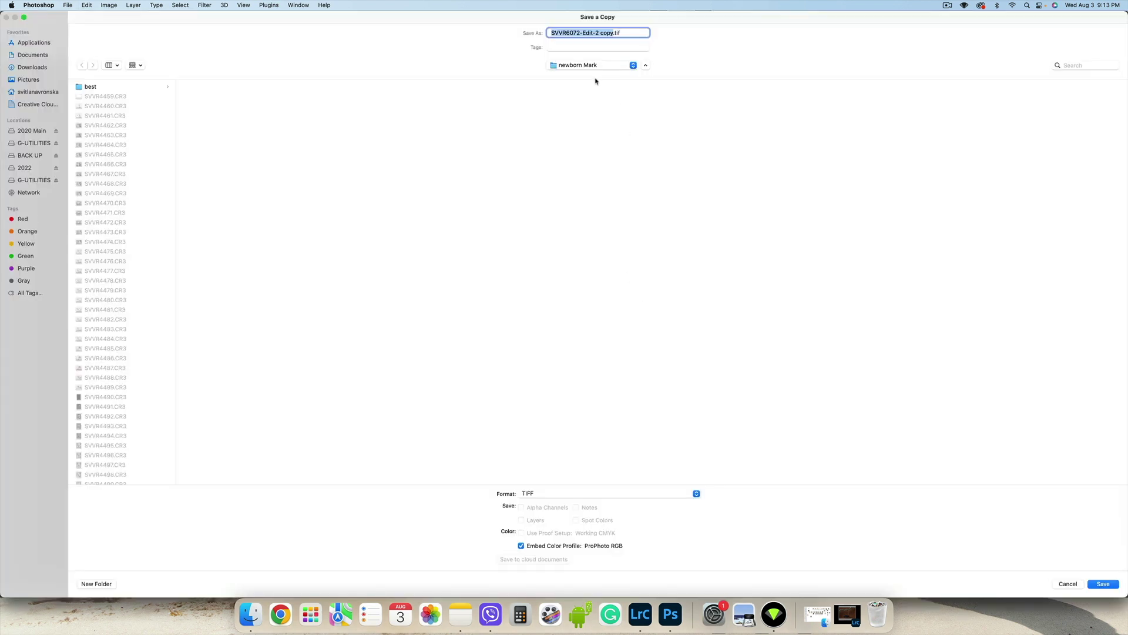
left_click(635, 497)
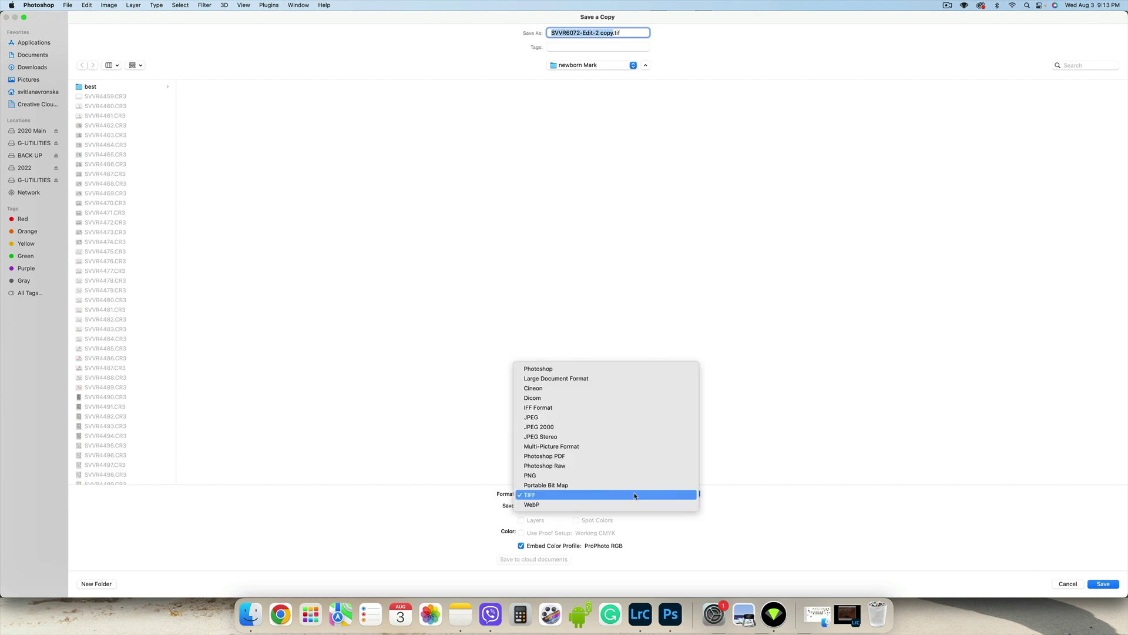
left_click(577, 417)
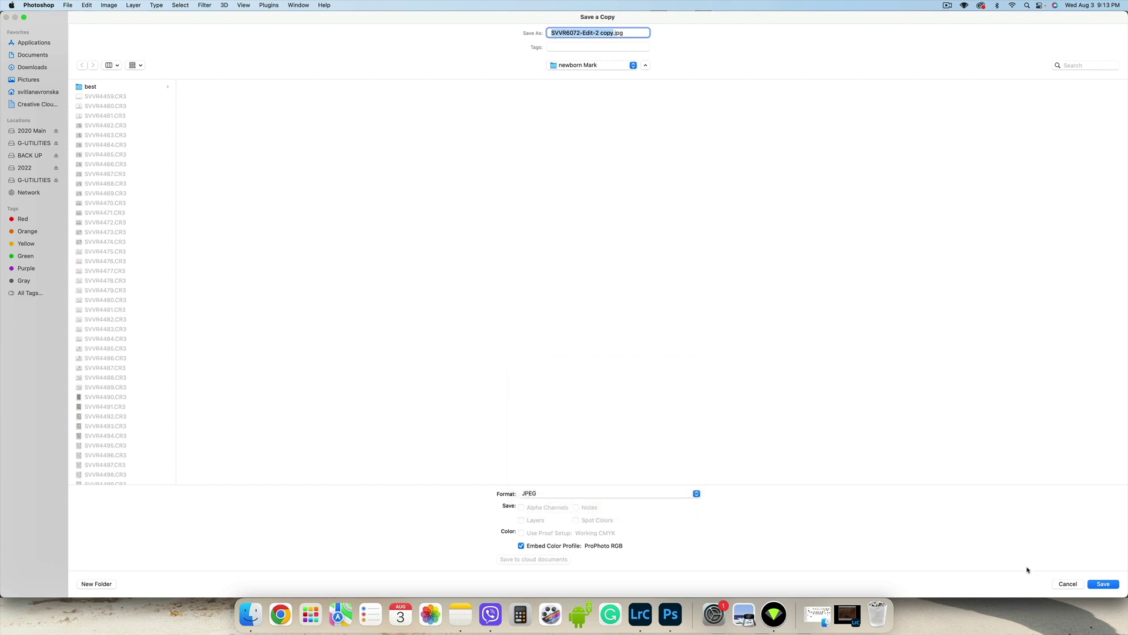
left_click(1103, 584)
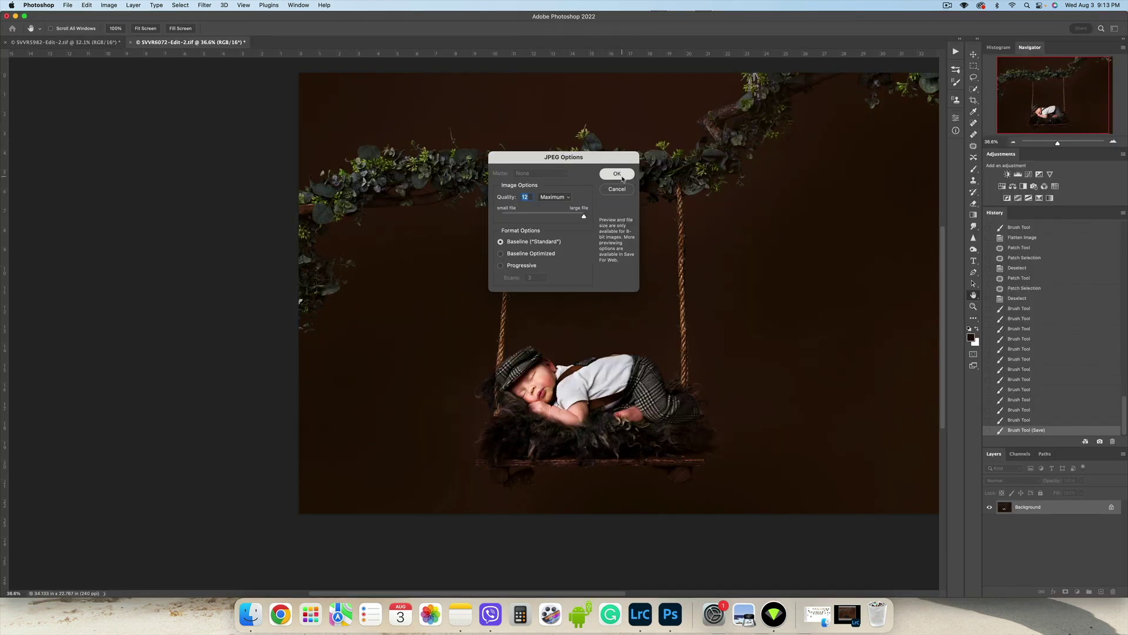
left_click(616, 173)
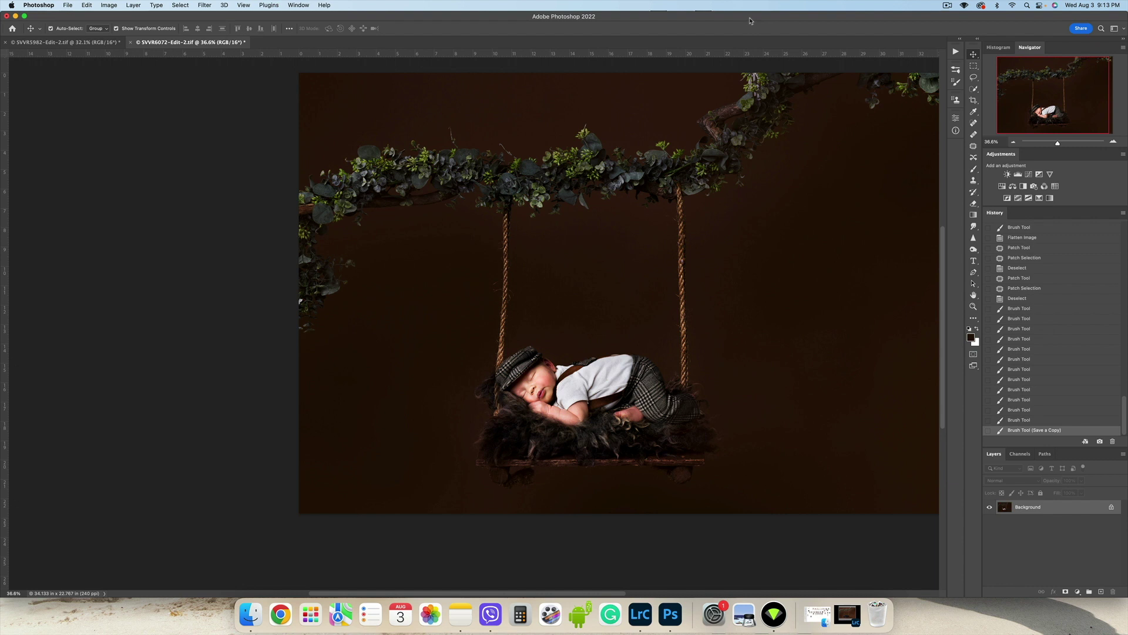
Step: Place the BERRIES AND CREAM Texture 16 image over the photo, enlarged past the canvas edges, as an Overlay layer with a layer mask
mouse_move(750, 22)
left_mouse_down()
mouse_move(743, 44)
mouse_move(744, 23)
left_mouse_up()
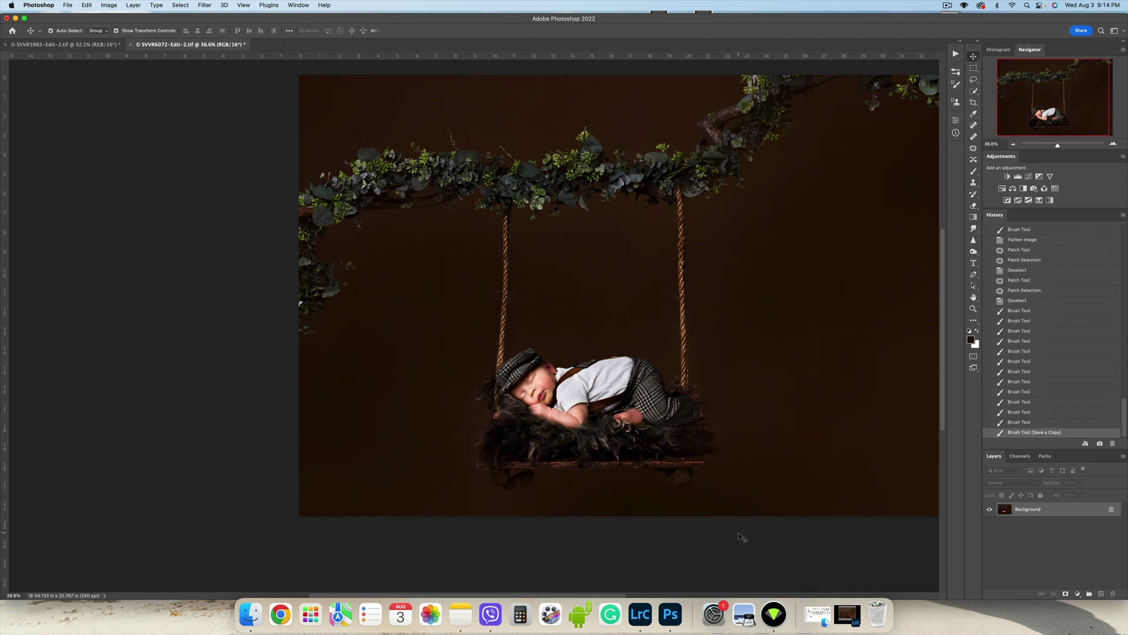
left_click(812, 614)
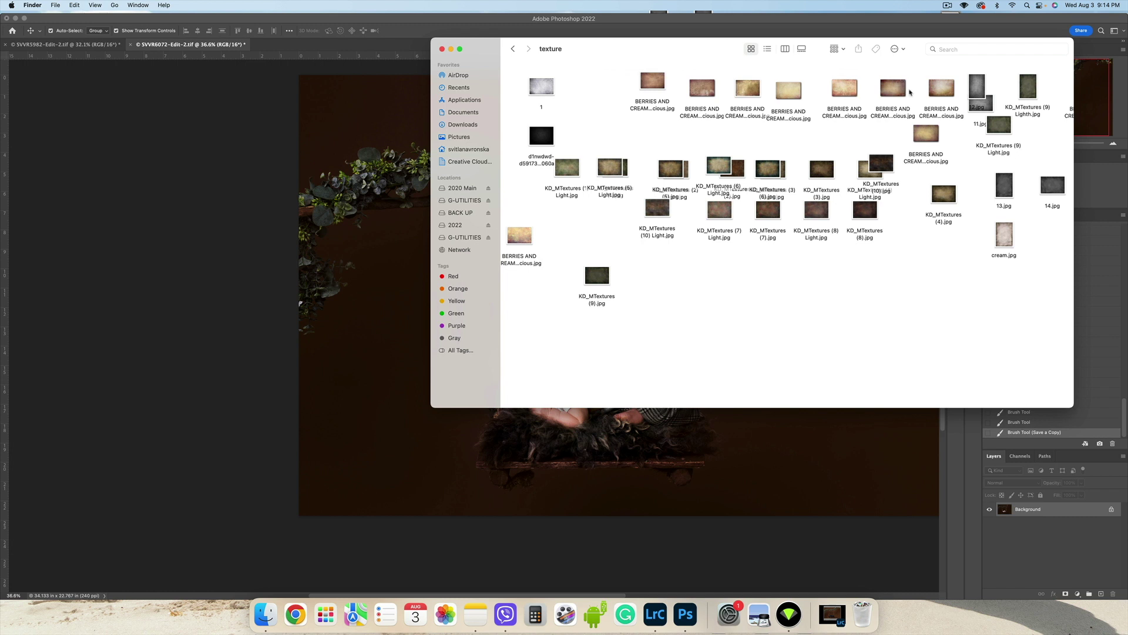
left_click_drag(899, 89, 341, 294)
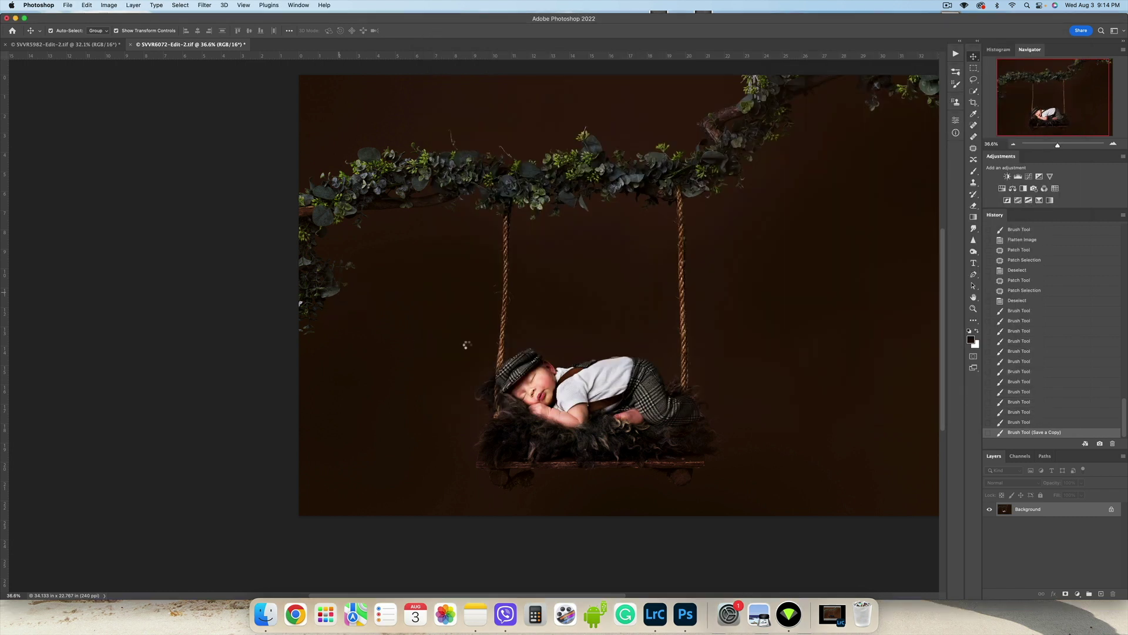
left_click_drag(618, 166, 619, 60)
left_click_drag(619, 428, 618, 534)
scroll(574, 378, "down", 3)
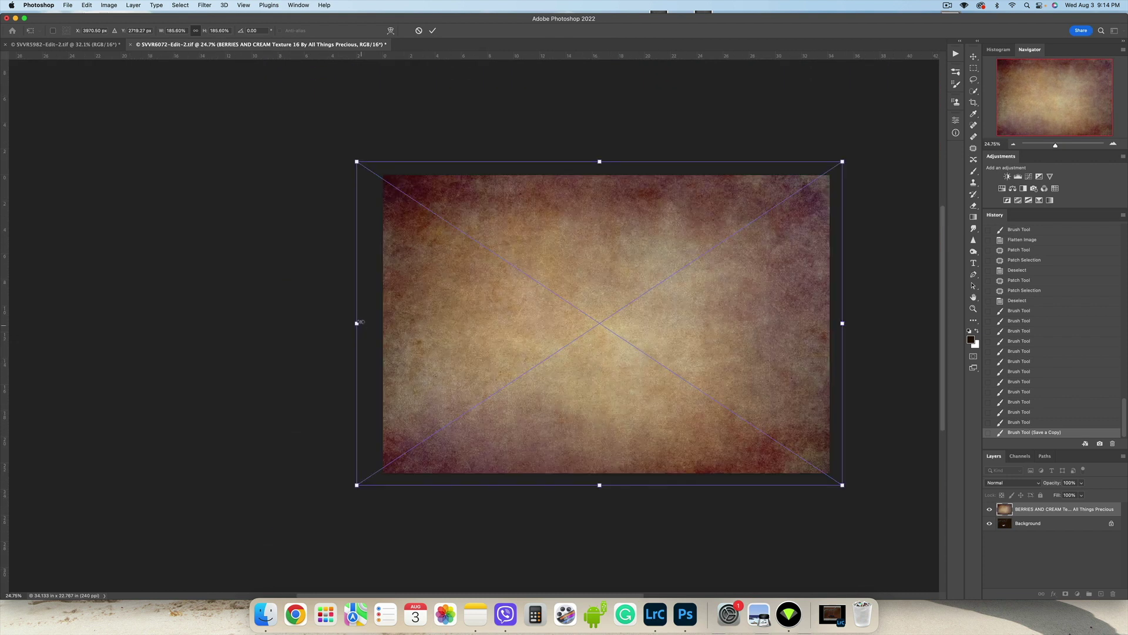
left_click_drag(360, 322, 370, 324)
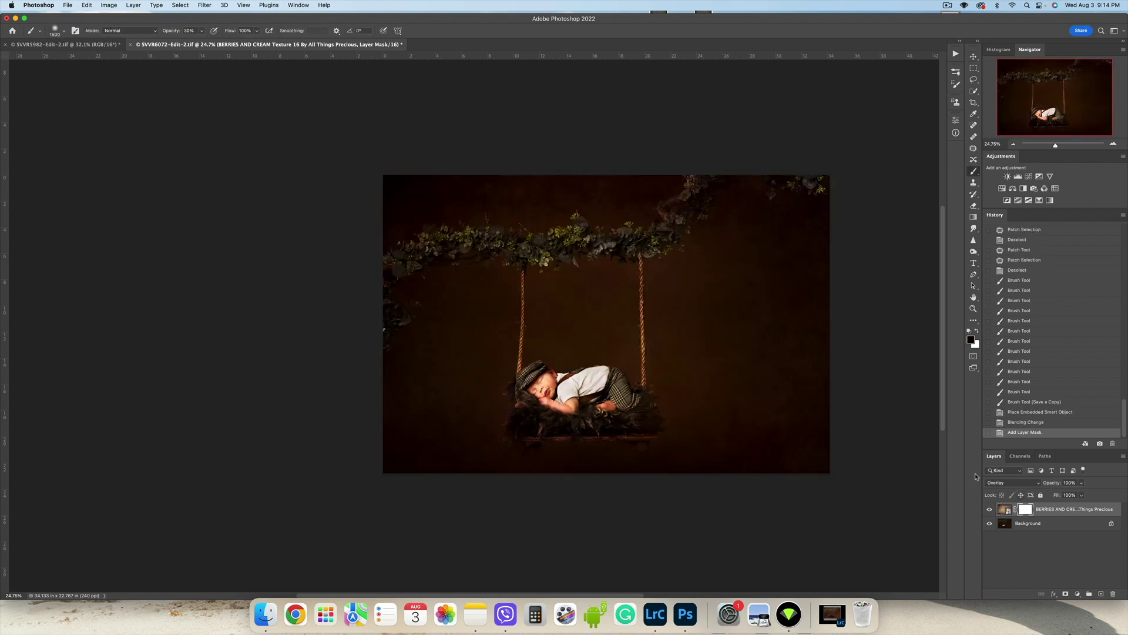
Step: Paint black on the texture layer's mask over the baby's face, hands and arm, raising the brush opacity to 100%
left_click_drag(843, 327, 756, 320)
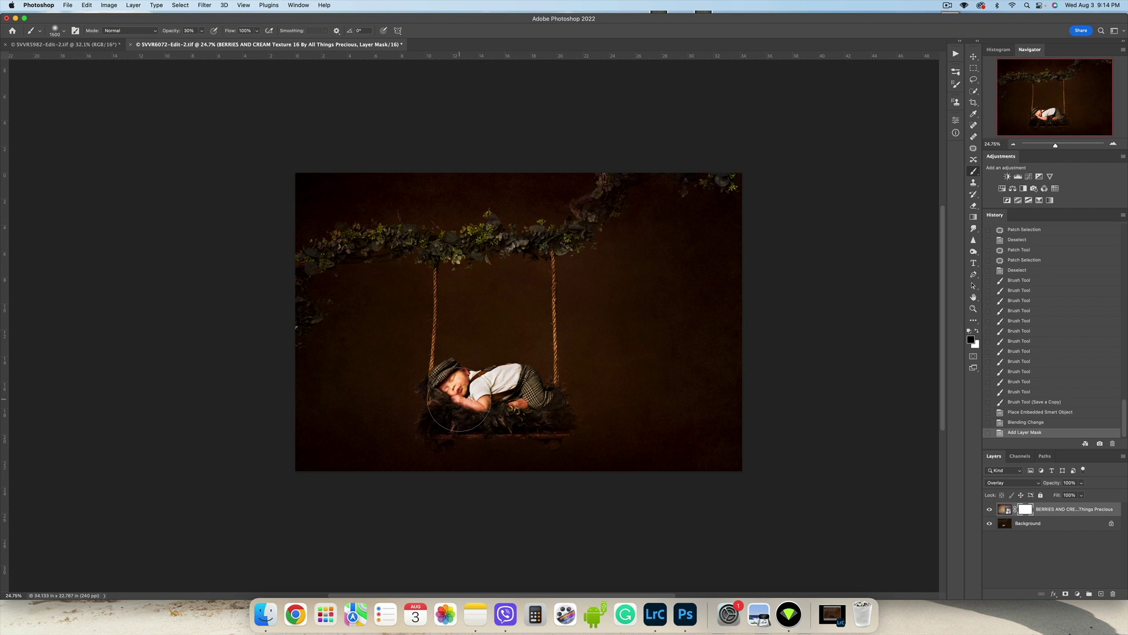
scroll(441, 388, "up", 5)
key("bracketleft")
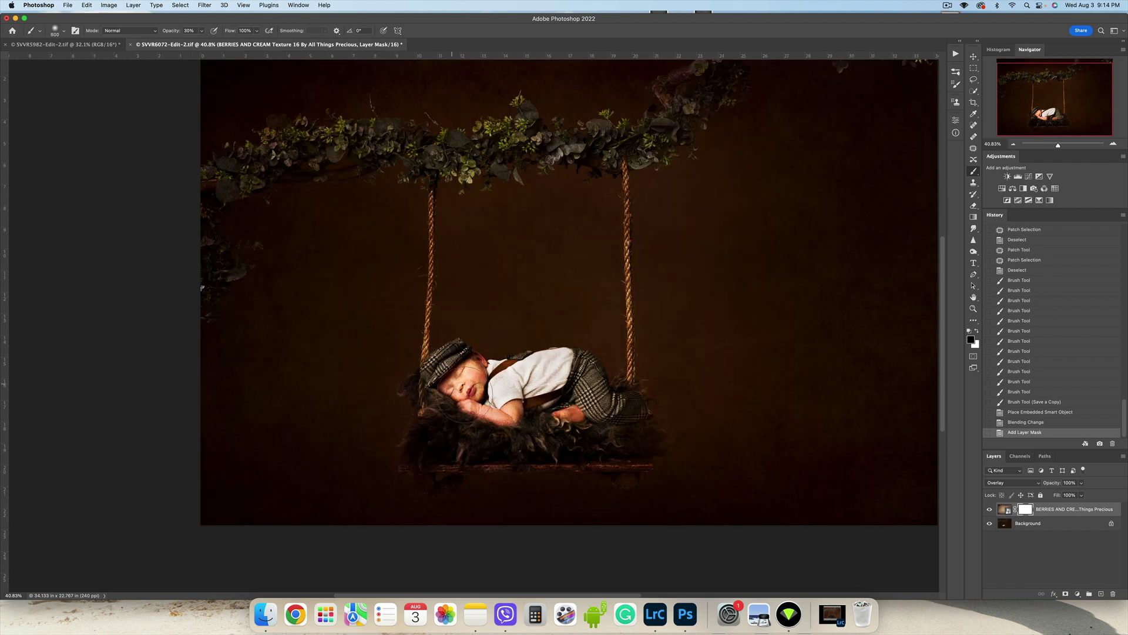
left_click(463, 409)
key("bracketleft")
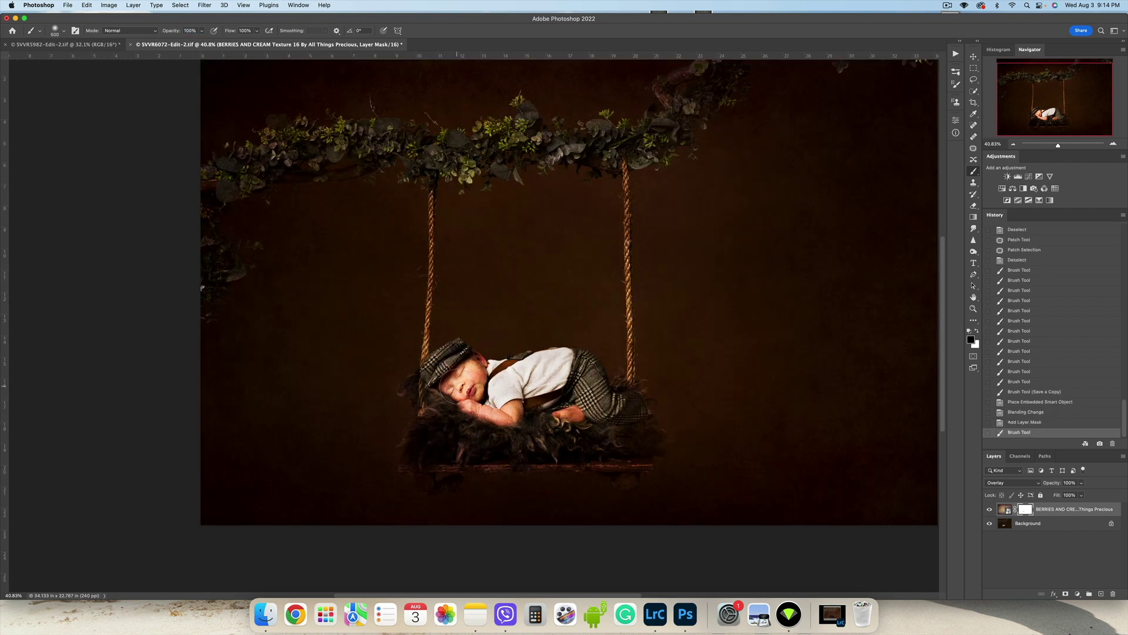
left_click(463, 385)
left_click(475, 399)
left_click(495, 412)
Step: Mask the texture off the baby's shirt, trousers and feet with a larger black brush, and touch up the face with a smaller one
key("bracketright")
key("bracketright")
left_click(520, 394)
left_click(562, 409)
left_click(555, 388)
left_click(544, 386)
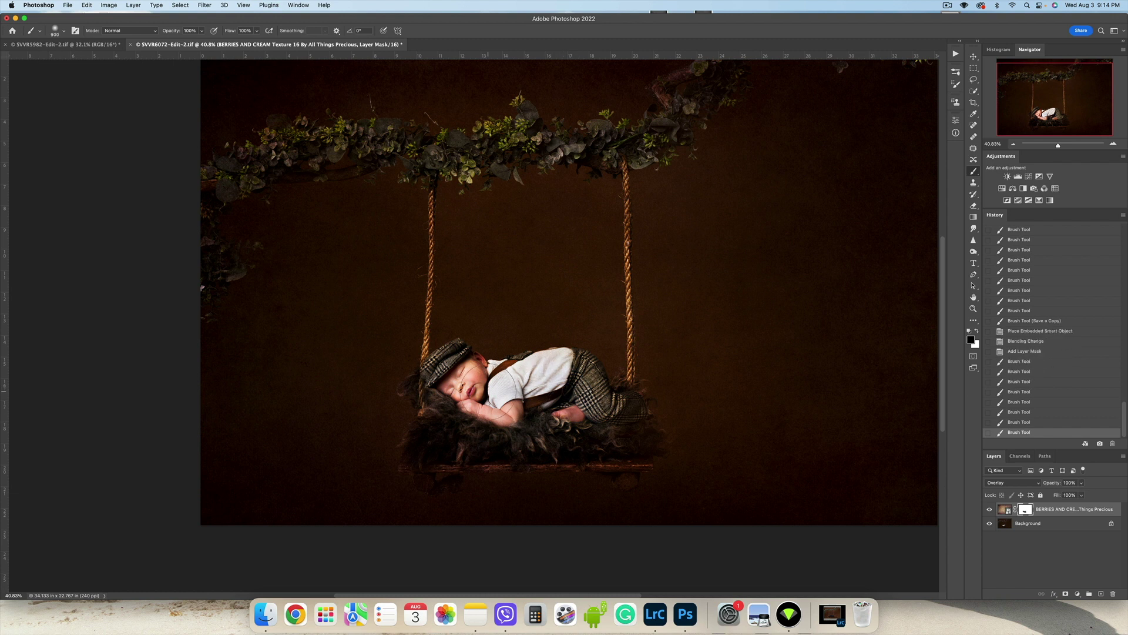
key("bracketleft")
left_click(488, 390)
left_click(477, 389)
left_click(610, 424)
Step: Mask the texture at 40% brush opacity along the trousers, nearby fur and cap, and lower the texture layer's opacity to 76%
key("4")
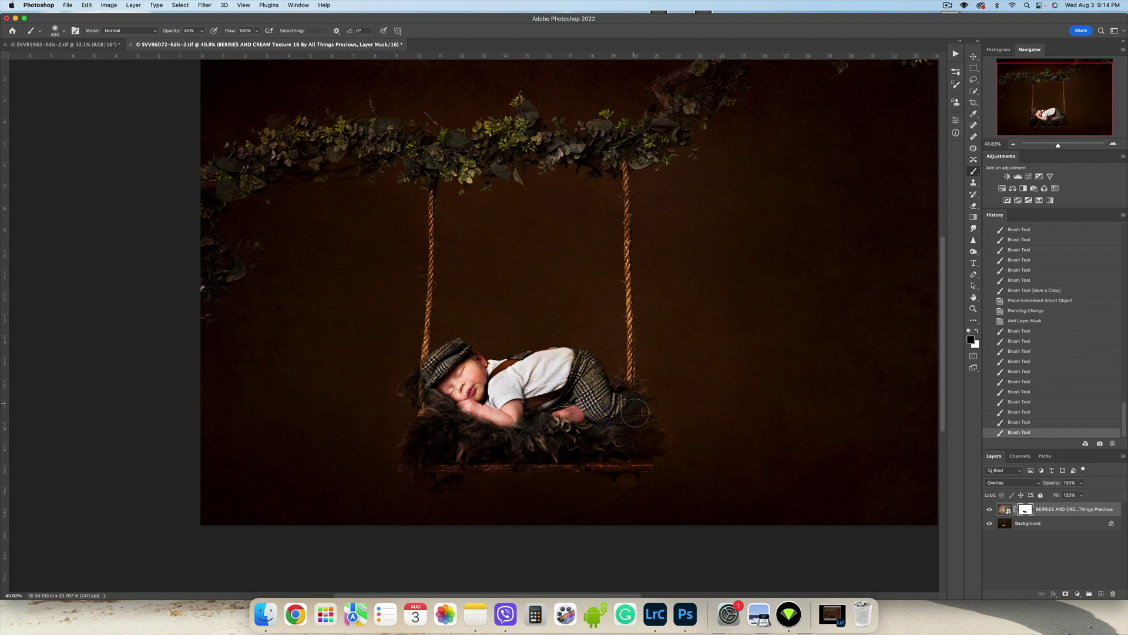
key("bracketleft")
key("bracketleft")
left_click(605, 383)
left_click(618, 435)
left_click(618, 434)
key("bracketright")
left_click(463, 370)
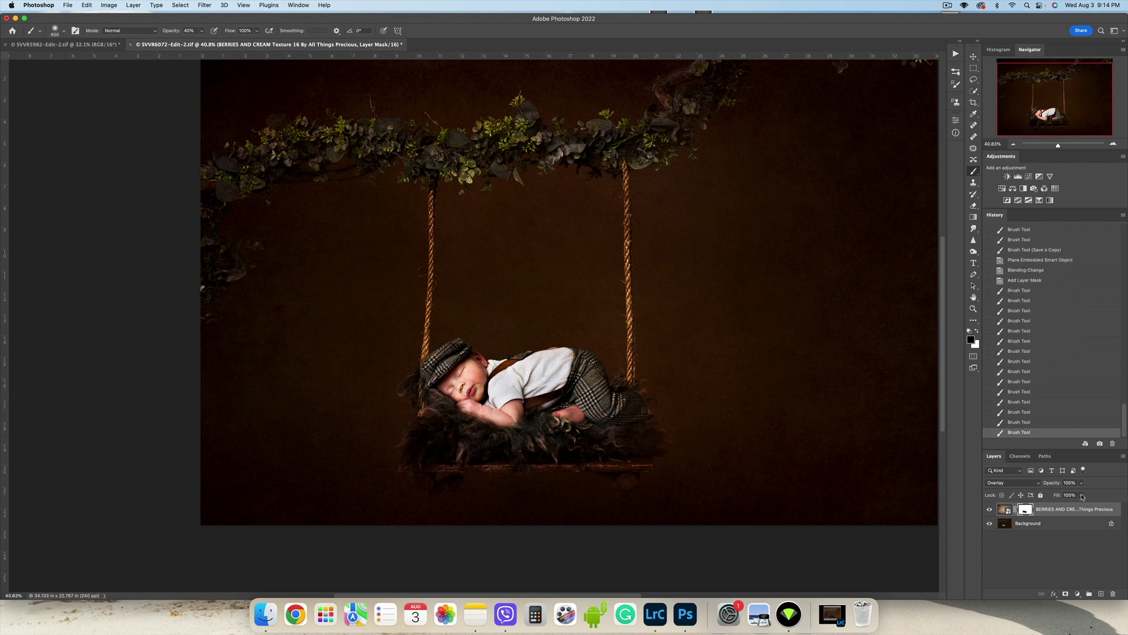
left_click_drag(1056, 486, 1047, 486)
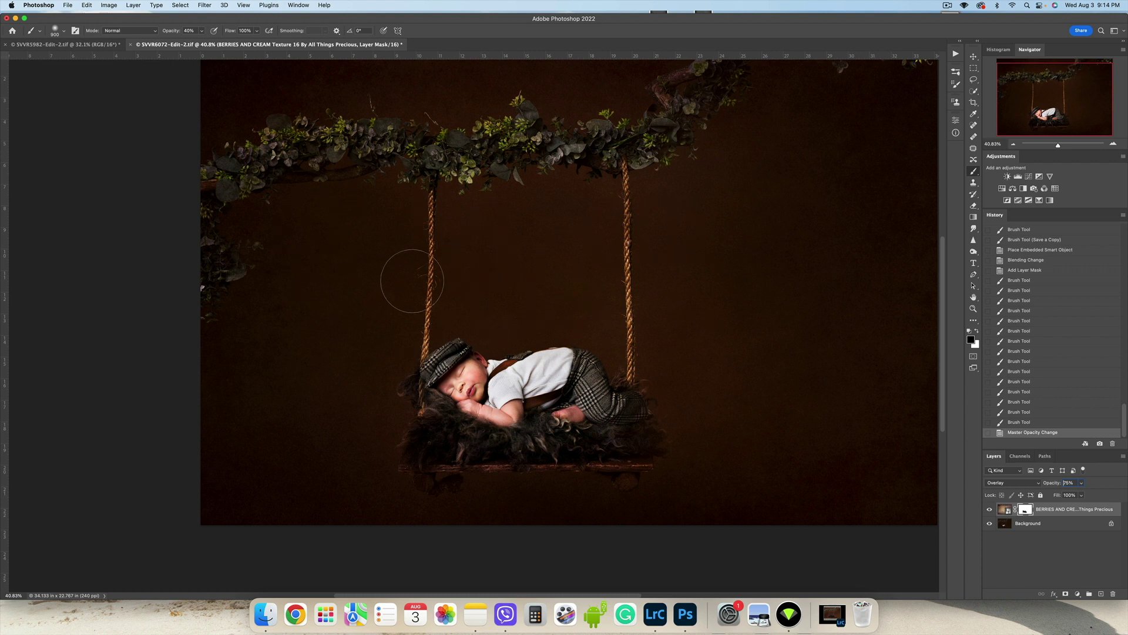
Step: Paint black on the texture mask along the garland and its upper branch at 40% brush opacity, and flatten the image
mouse_move(545, 143)
left_mouse_down()
mouse_move(279, 149)
mouse_move(256, 168)
left_mouse_up()
left_click_drag(676, 102, 698, 81)
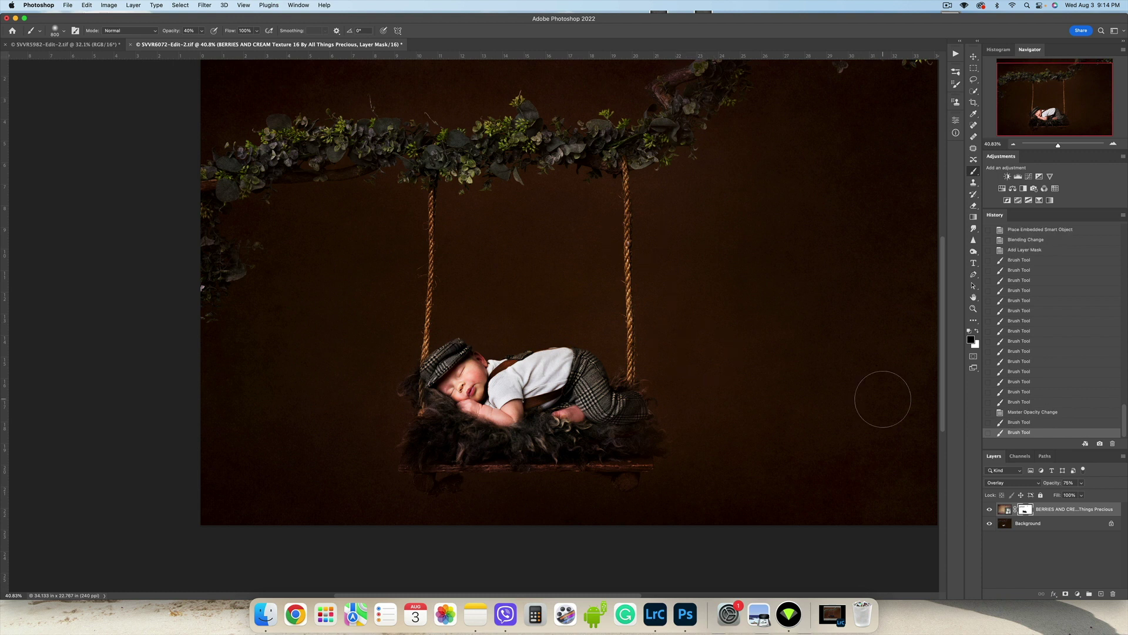
key("super+shift+e")
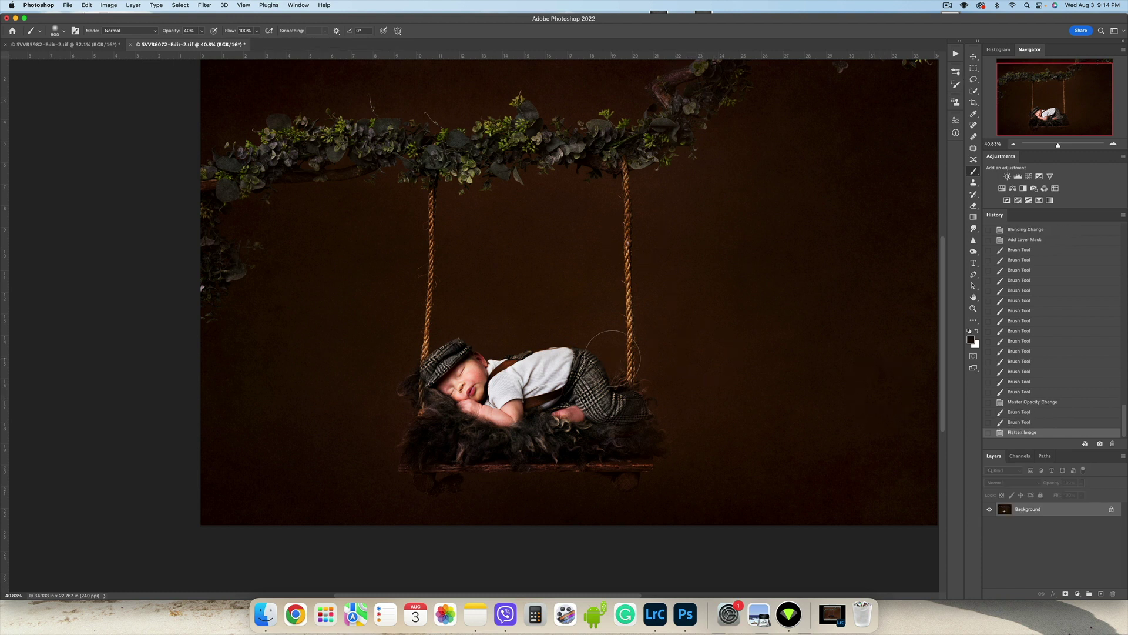